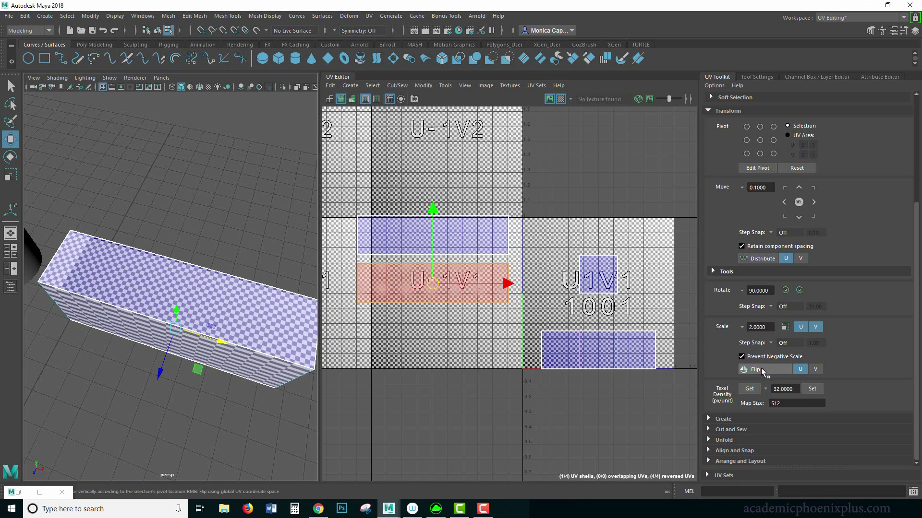
Flip the selected UV shell of the box's underside along U and return the box to object mode
left_click(762, 368)
mouse_move(237, 394)
left_mouse_down("alt")
mouse_move(212, 322)
mouse_move(249, 379)
left_mouse_up("alt")
right_click_drag(233, 244, 283, 230)
left_click_drag(268, 307, 242, 248, "alt")
Select the box's two long side faces and planar-map them from the Z axis
right_click_drag(242, 244, 240, 271)
left_click(221, 312)
left_click_drag(259, 390, 209, 447, "alt")
left_click(149, 341, "shift")
left_click(269, 413)
key("ctrl+z")
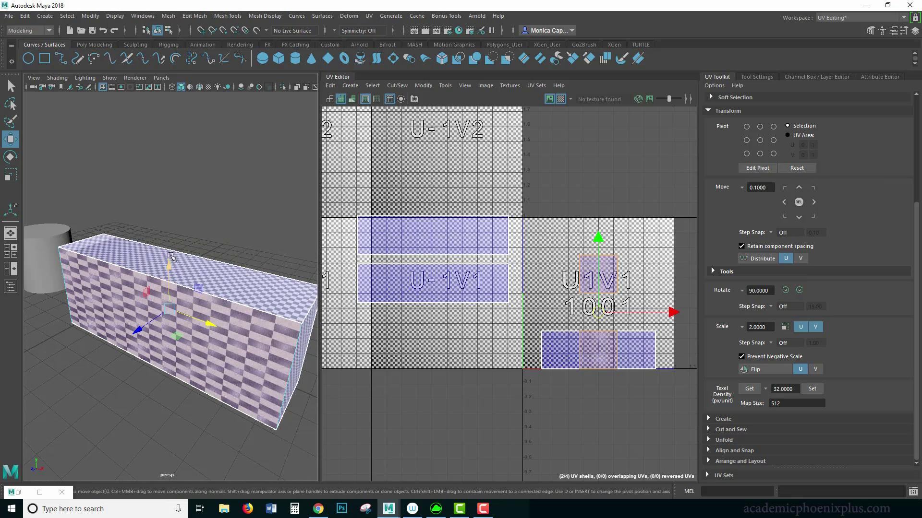
left_click(369, 16)
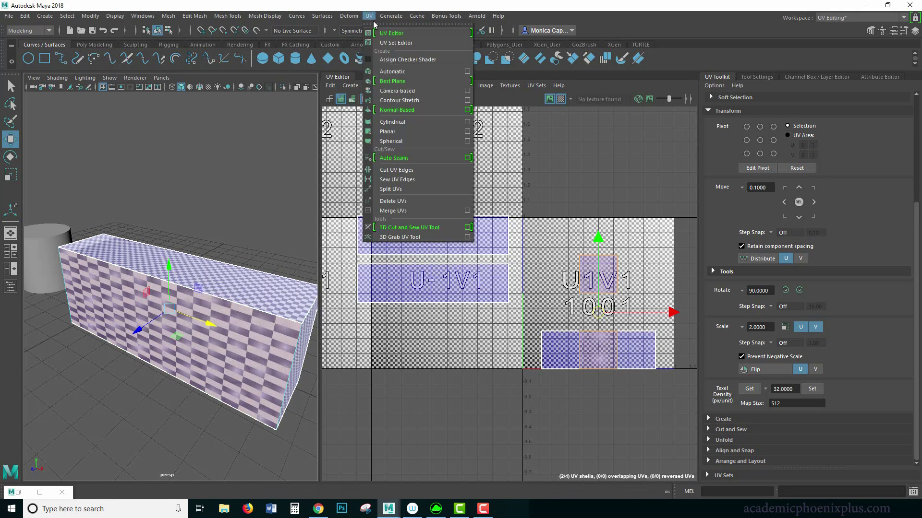
left_click(467, 132)
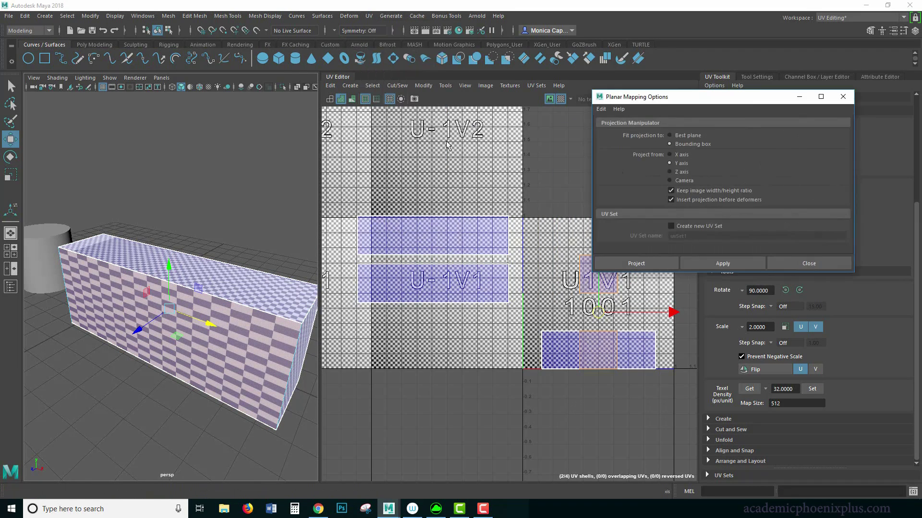
left_click(686, 173)
left_click(716, 268)
Move the overlapping side-face UV shells out of the U1V1 tile to the space below the top and bottom shells
right_click_drag(453, 353, 285, 293, "alt")
left_click_drag(530, 322, 445, 359)
right_click_drag(524, 323, 552, 356, "alt")
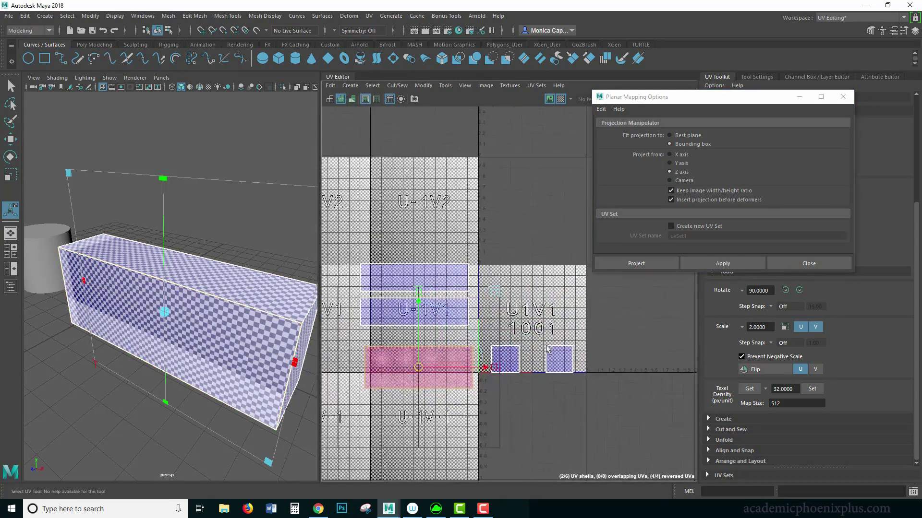
middle_click_drag(552, 356, 584, 371, "alt")
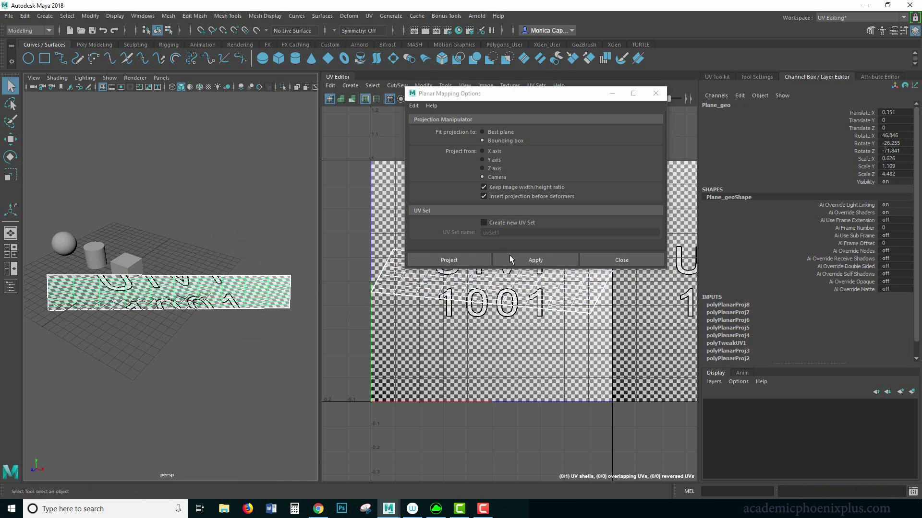
Planar-map the tilted plane from the camera, reapply the projection from a slightly different viewing angle, and deselect it
left_click(509, 257)
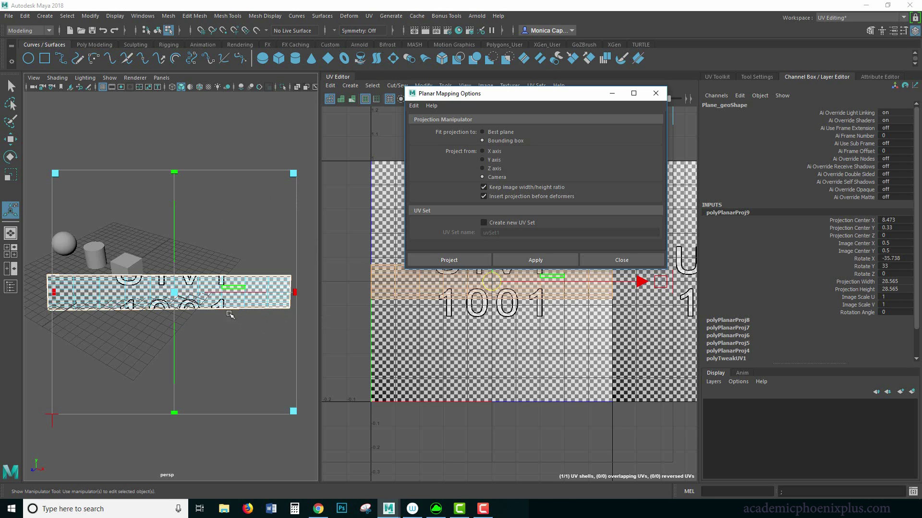
left_click_drag(280, 328, 280, 348, "alt")
left_click(552, 258)
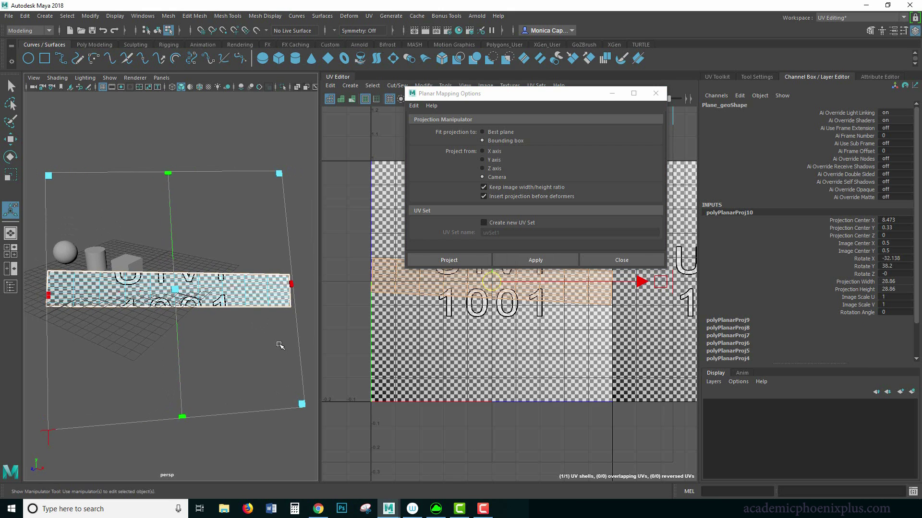
left_click(310, 336)
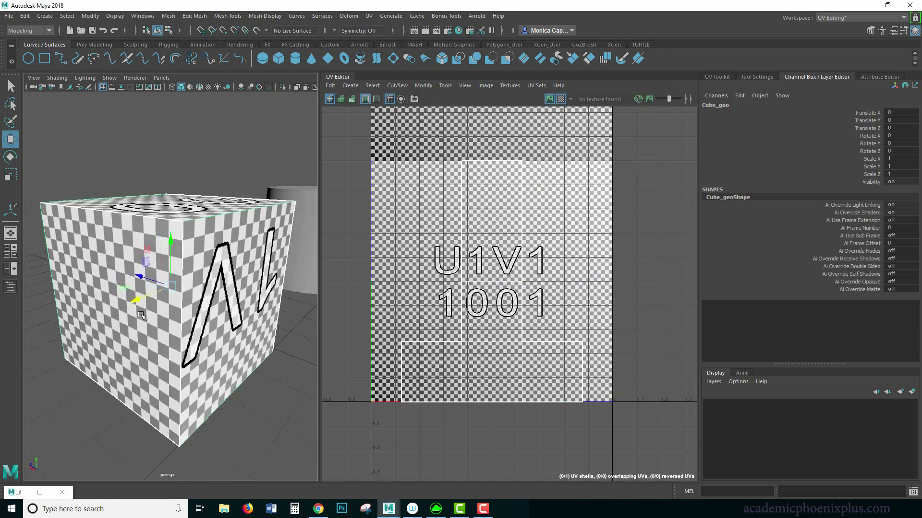
Scale the cube to about 3.155 in X, 1.222 in Y and 1.237 in Z, and move it to about 2.051 in X
left_click_drag(141, 315, 355, 309, "alt")
left_click_drag(288, 336, 294, 299, "alt")
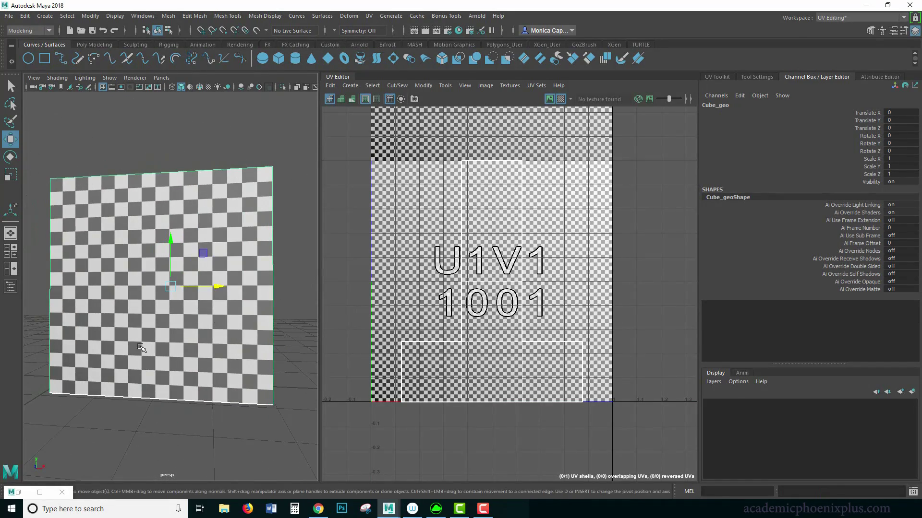
right_click_drag(285, 265, 85, 231, "alt")
key("r")
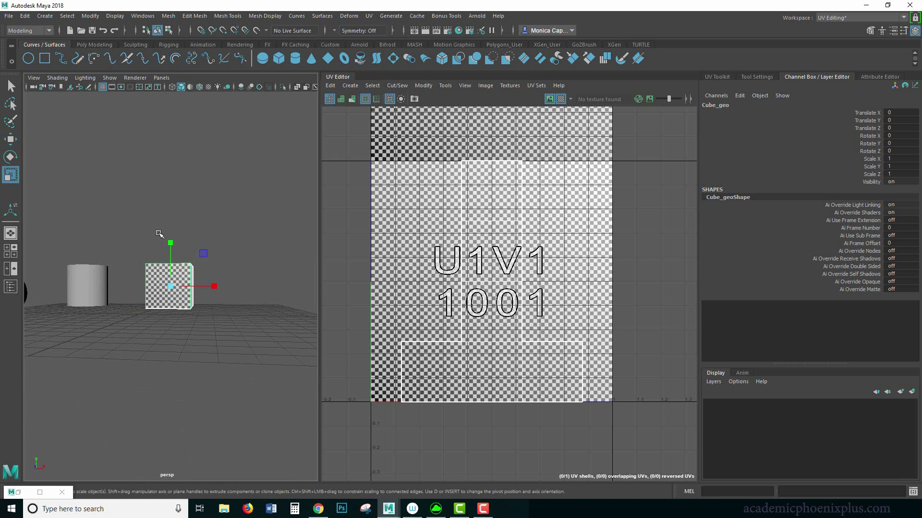
mouse_move(171, 242)
left_mouse_down()
mouse_move(188, 157)
mouse_move(186, 243)
left_mouse_up()
left_click_drag(275, 287, 253, 349)
key("w")
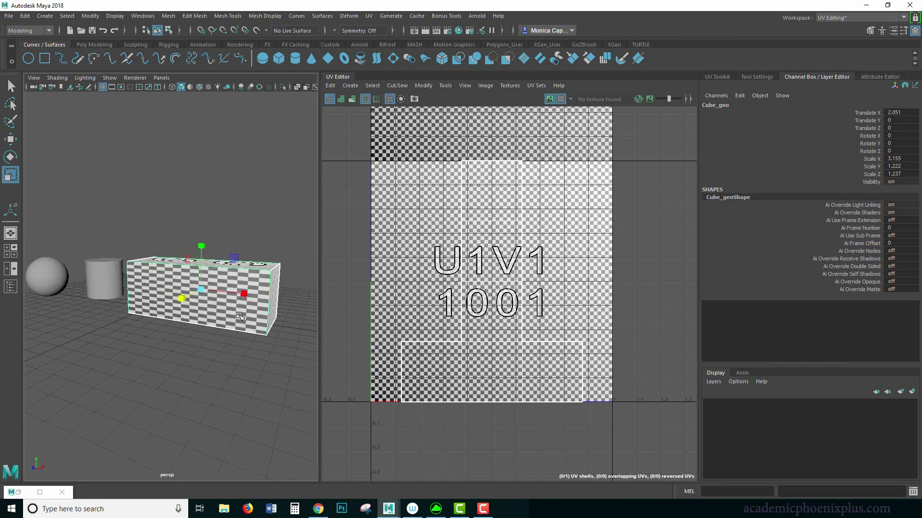
Inspect the checker stretching around the box and narrow the box to a Z scale of about 0.802
left_click_drag(207, 306, 166, 296, "alt")
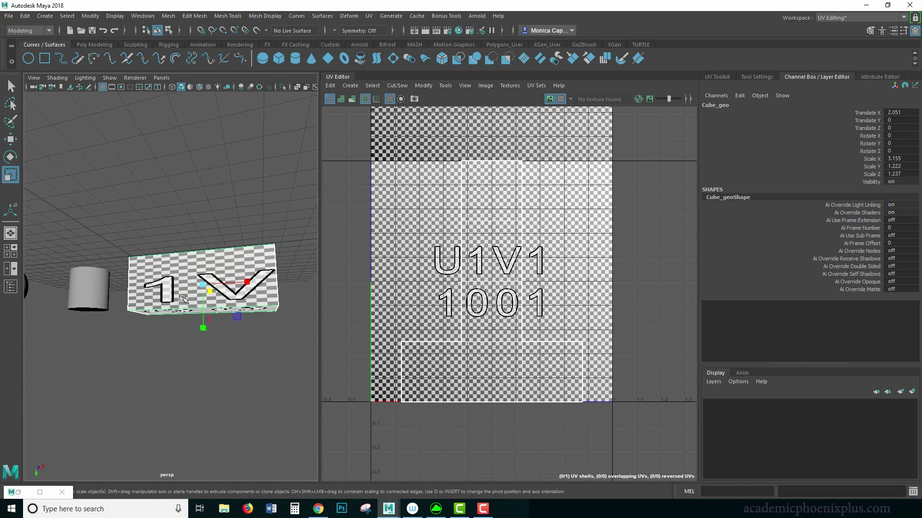
left_click(275, 378)
left_click_drag(187, 221, 226, 272, "alt")
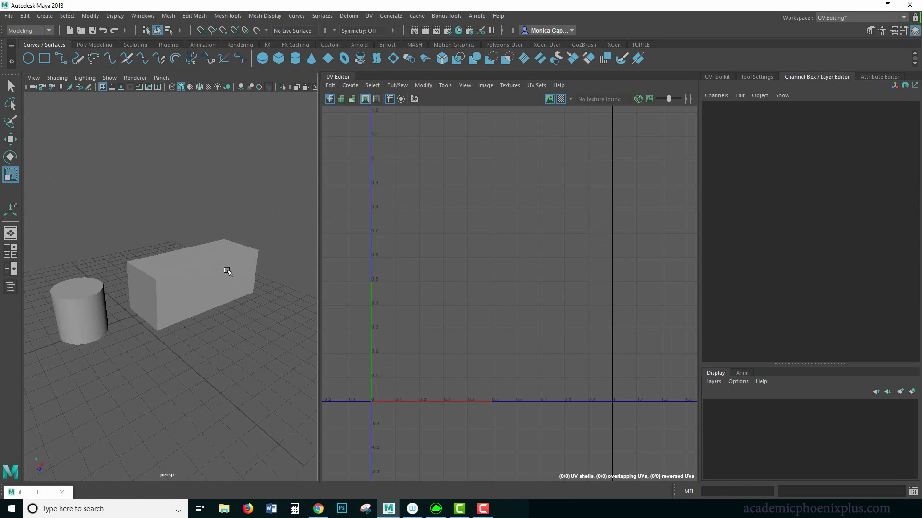
left_click(226, 271)
left_click_drag(167, 355, 294, 354, "alt")
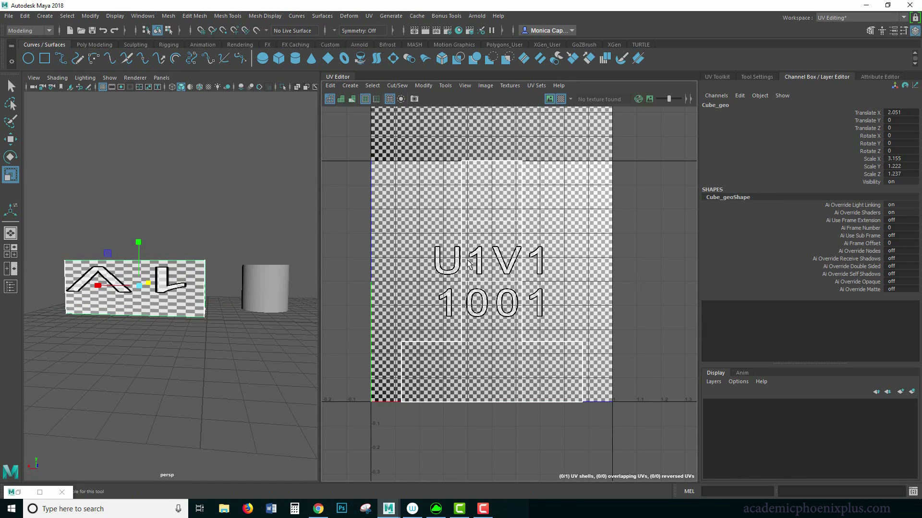
left_click_drag(260, 337, 2, 354, "alt")
left_click_drag(157, 299, 170, 299)
scroll(212, 366, "up", 2)
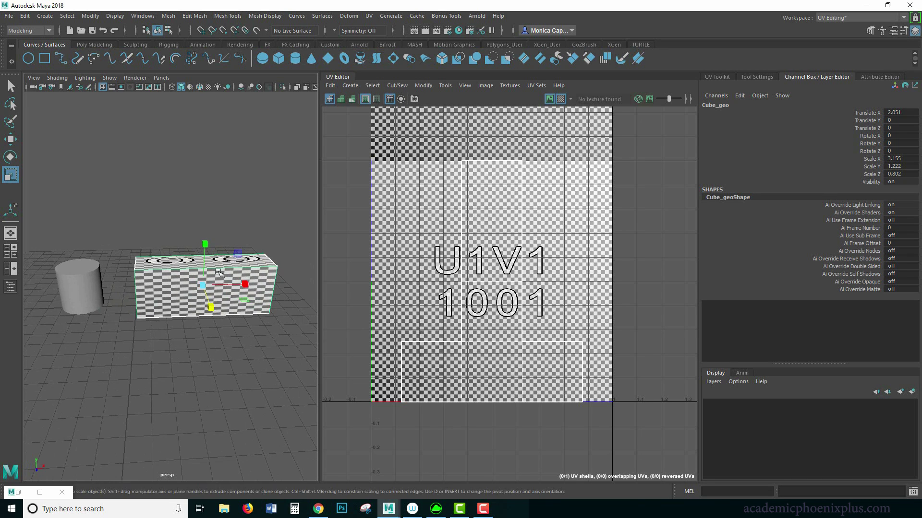
scroll(297, 315, "up", 3)
left_click_drag(296, 314, 240, 346, "alt")
left_click(369, 15)
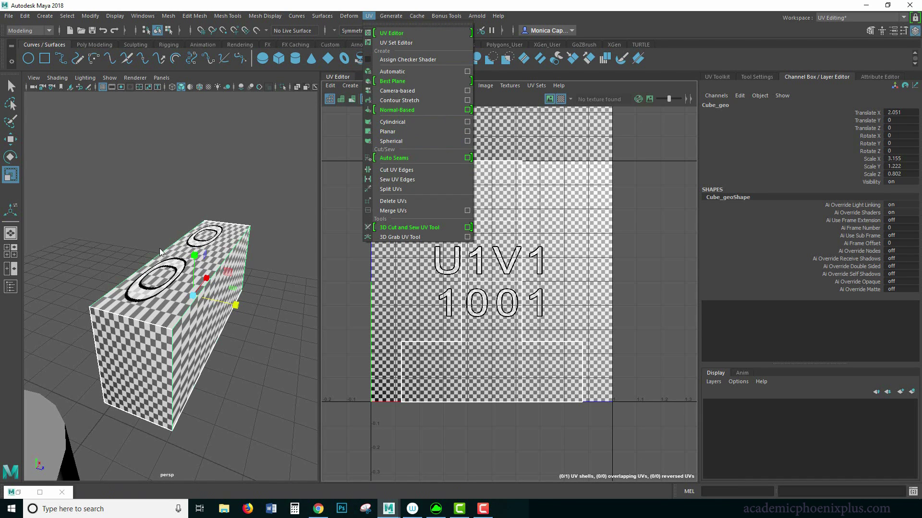
left_click(178, 210)
left_click_drag(253, 197, 224, 212, "alt")
left_click(194, 276)
Select the box's top and bottom faces and planar-map them from the Y axis, fitted to the bounding box
right_click_drag(220, 244, 218, 250)
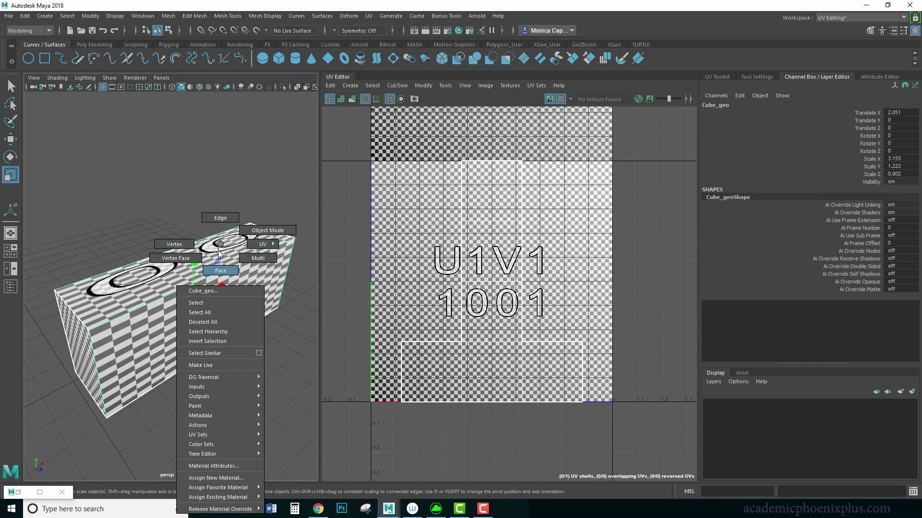
left_click(220, 270)
left_click(211, 252)
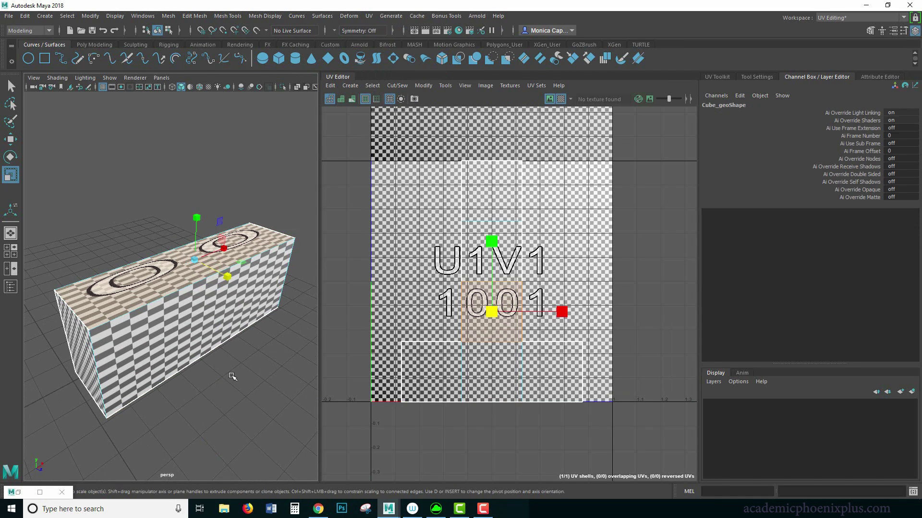
left_click_drag(231, 375, 194, 309, "alt")
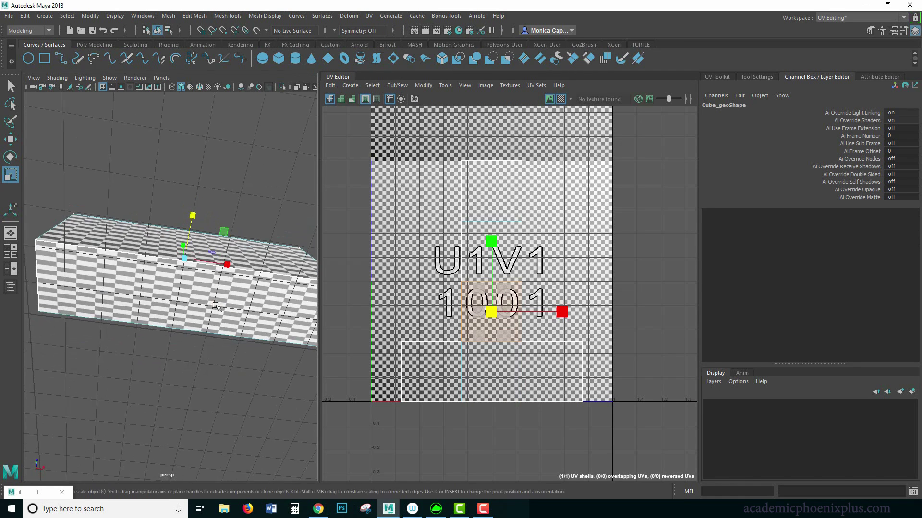
left_click(183, 299, "shift")
left_click_drag(217, 187, 219, 247)
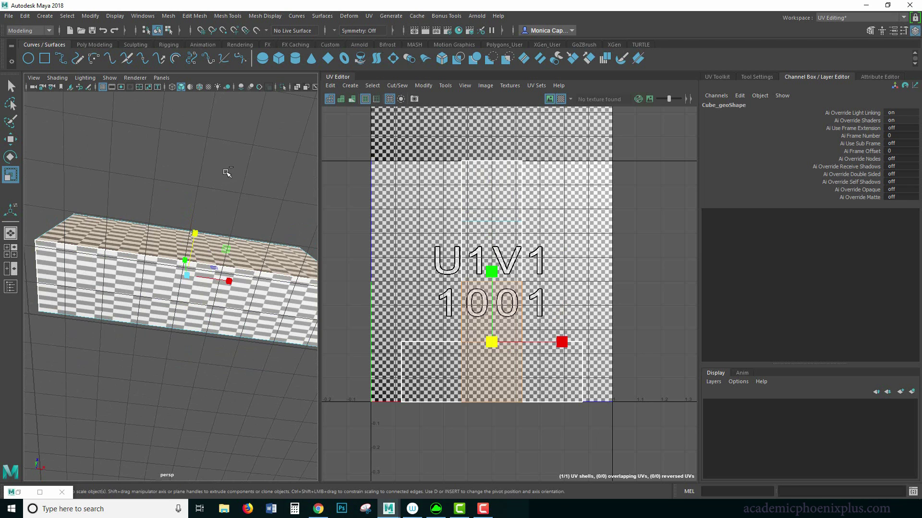
left_click_drag(227, 173, 313, 200, "alt")
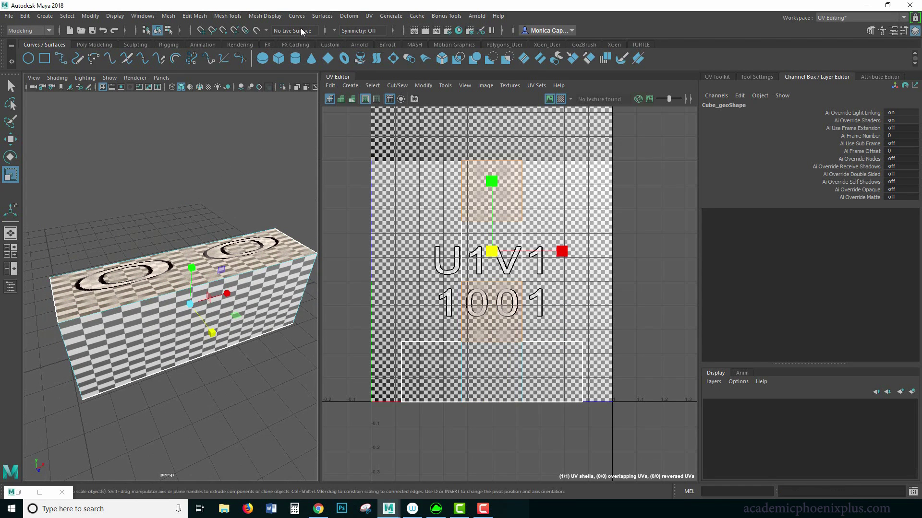
left_click(369, 17)
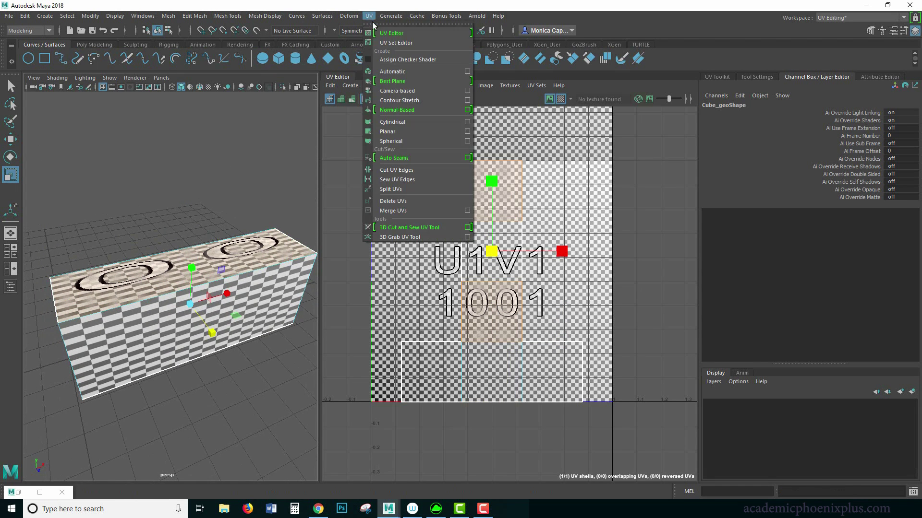
left_click(467, 131)
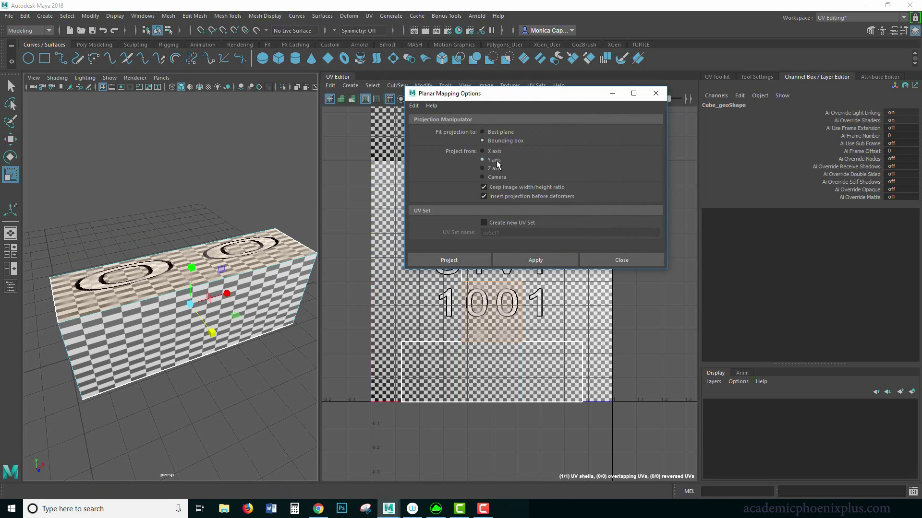
left_click(547, 261)
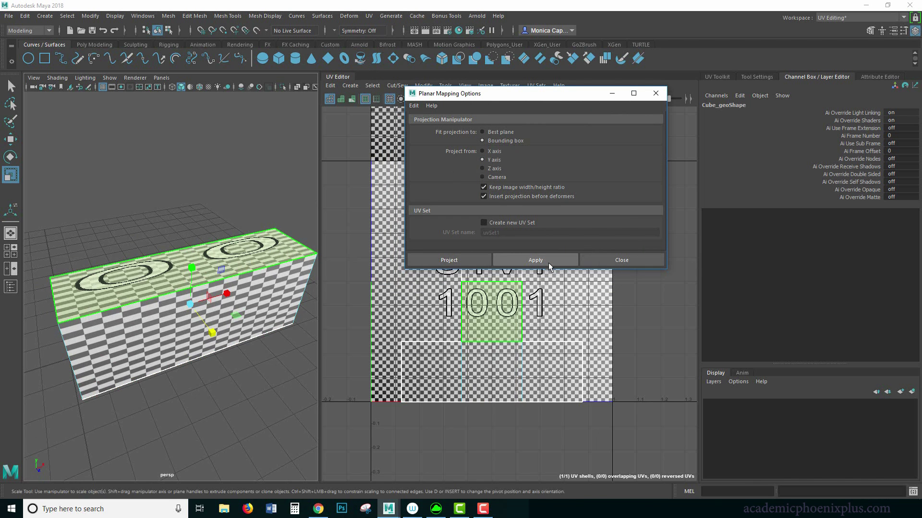
Move the Planar Mapping Options window aside and shift the projected shells from the U1V1 tile into the U-1V1 tile
left_click_drag(557, 96, 632, 99)
left_click_drag(693, 100, 804, 101)
right_click_drag(532, 306, 323, 224, "alt")
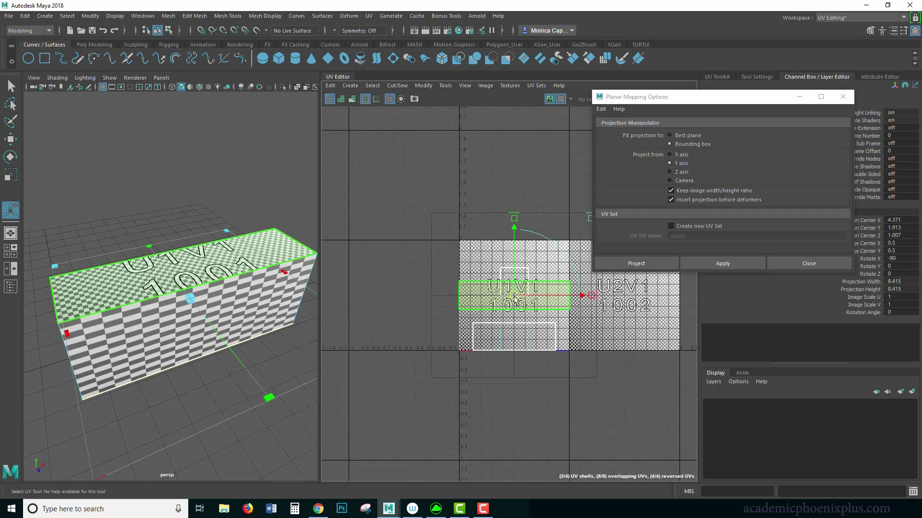
left_click_drag(514, 297, 393, 288)
left_click(382, 376)
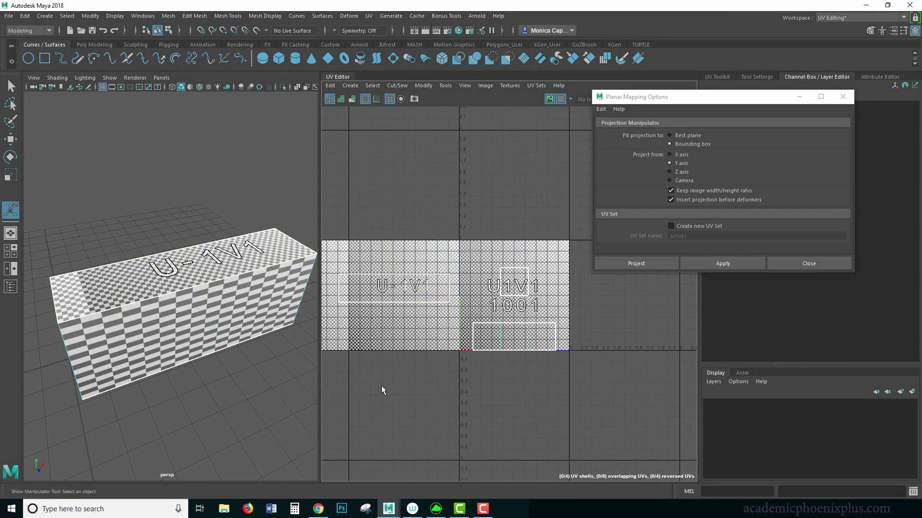
Turn on shaded UV display and move the top-face shell straight up off the overlapping bottom-face shell
left_click(344, 97)
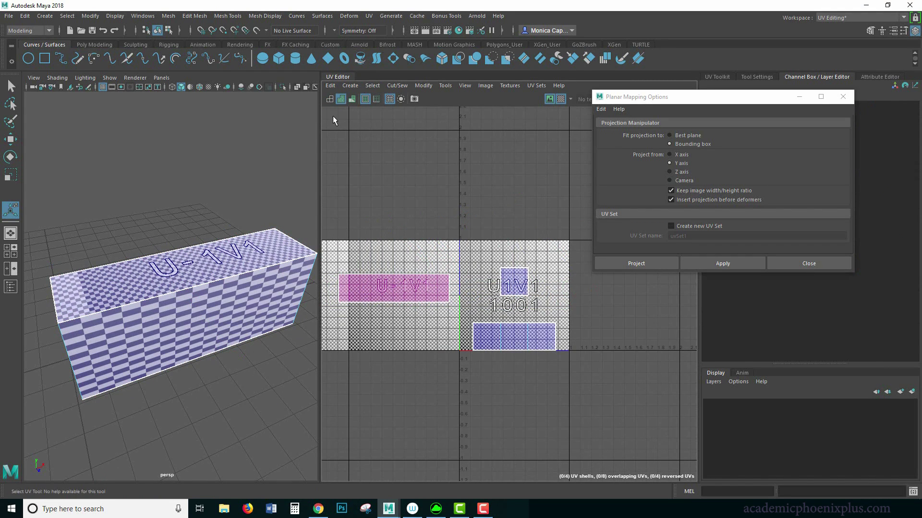
scroll(415, 232, "up", 4)
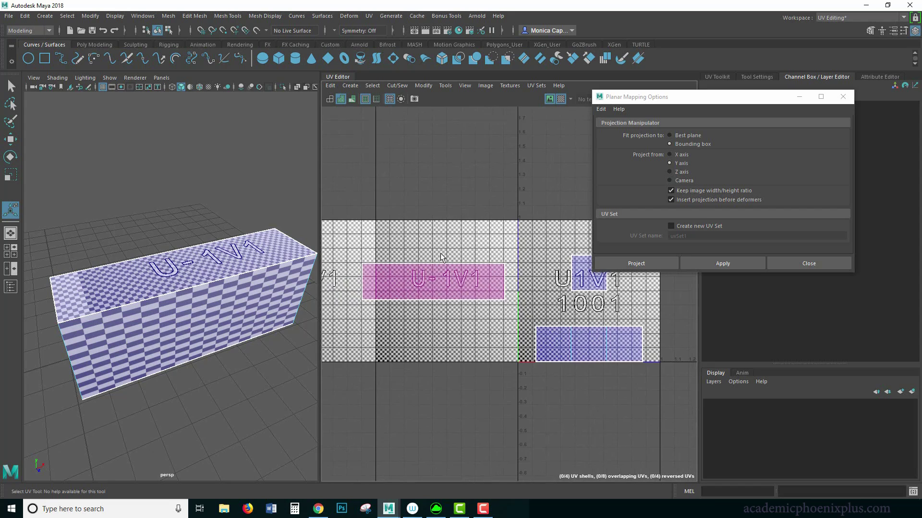
right_click_drag(450, 297, 446, 323)
left_click(457, 295)
key("w")
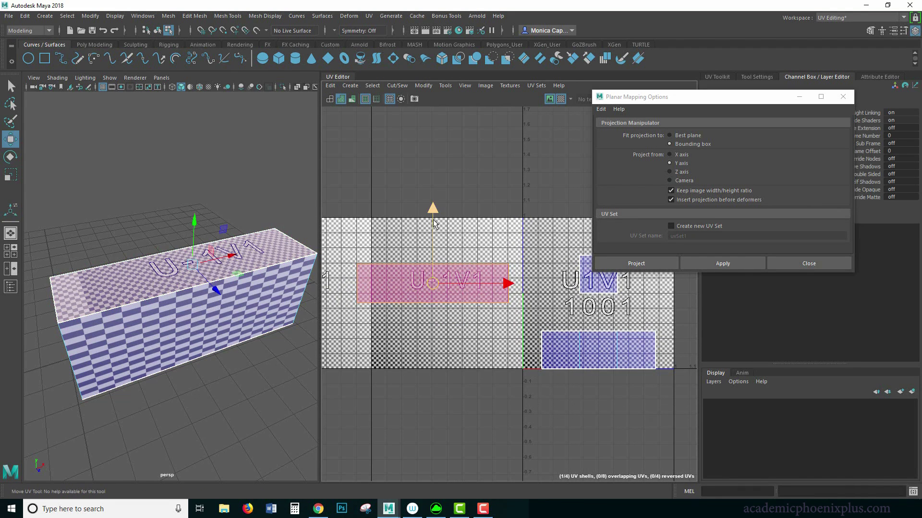
left_click_drag(438, 205, 437, 161)
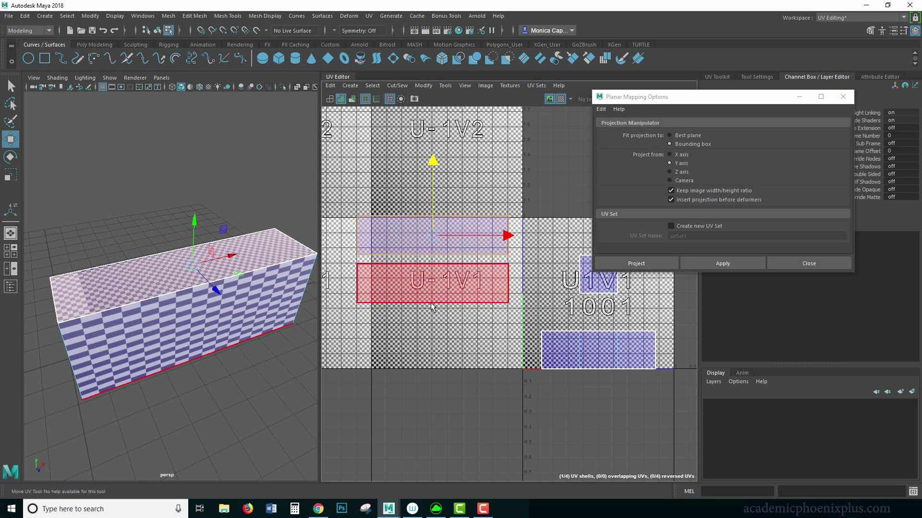
Flip the reversed bottom-face shell in the U direction and check the result on the underside of the box
left_click(443, 351)
left_click(411, 292)
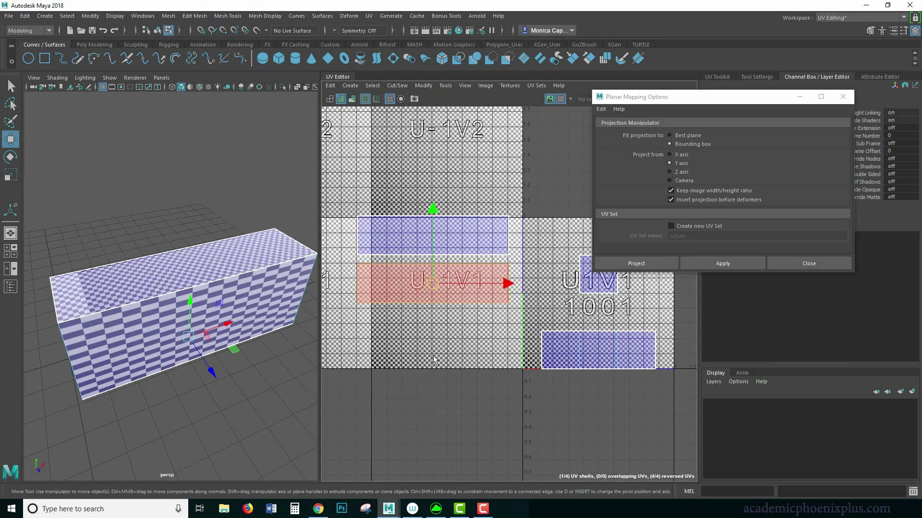
left_click_drag(244, 387, 219, 278, "alt")
left_click_drag(109, 350, 204, 334, "alt")
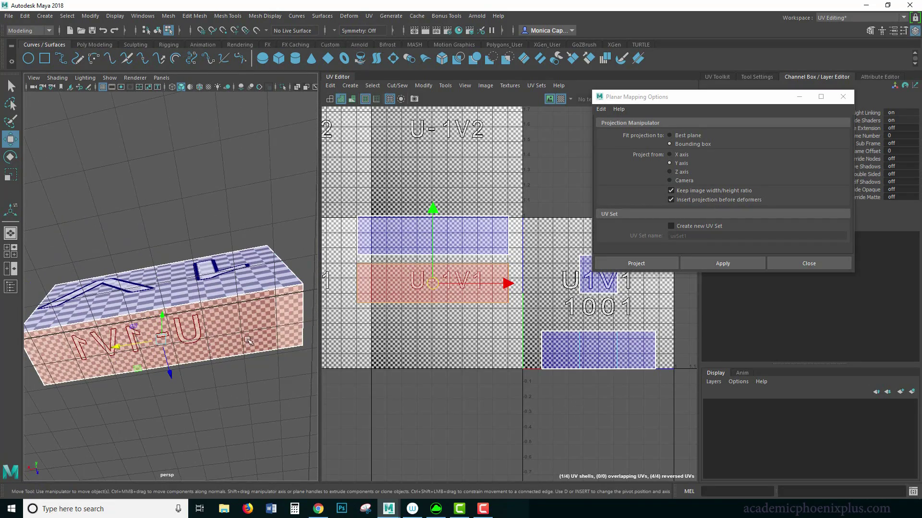
left_click_drag(222, 206, 211, 221, "alt")
left_click(799, 97)
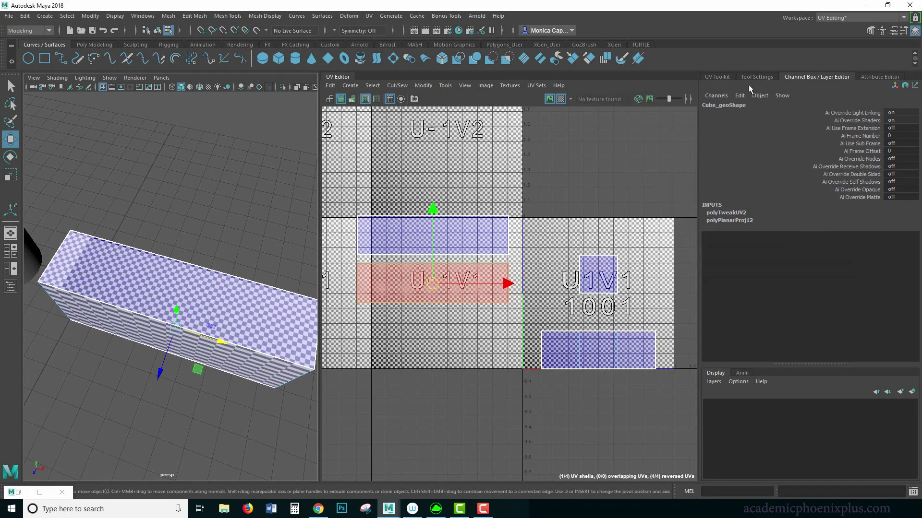
left_click(724, 77)
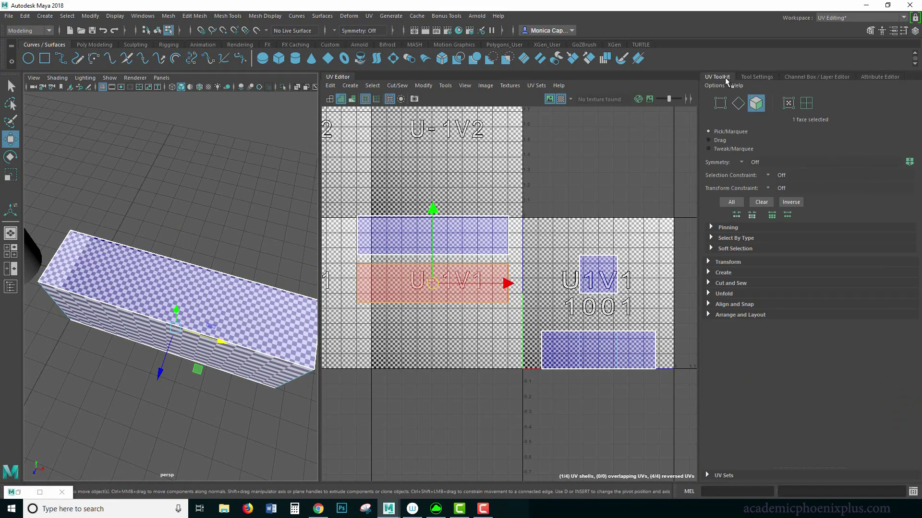
left_click(729, 262)
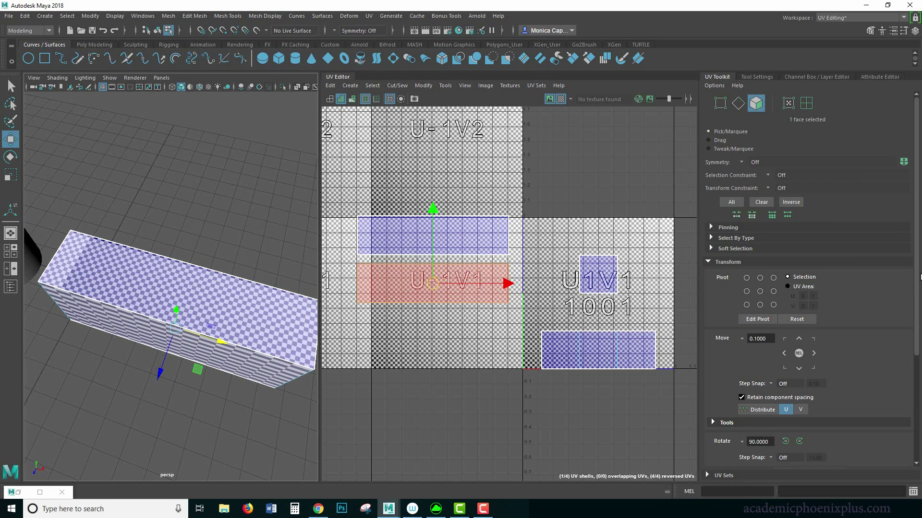
scroll(768, 367, "down", 5)
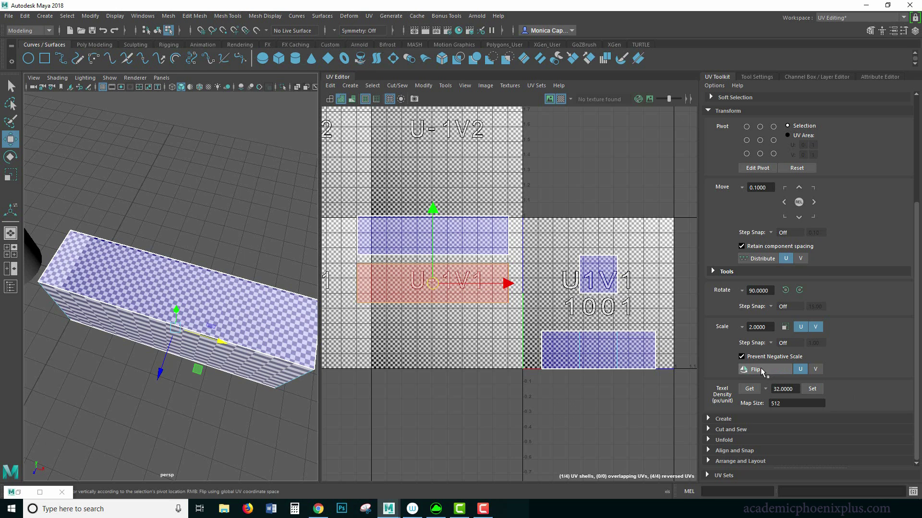
left_click(761, 369)
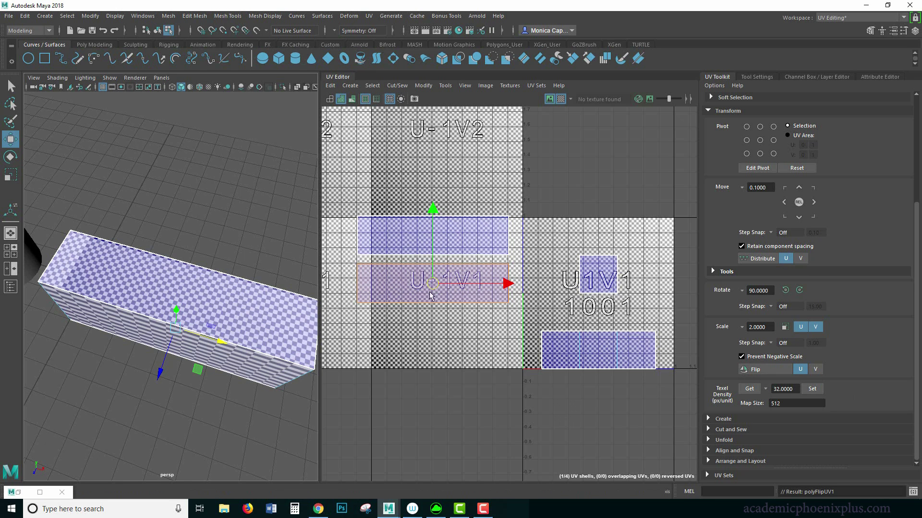
left_click_drag(179, 412, 219, 325, "alt")
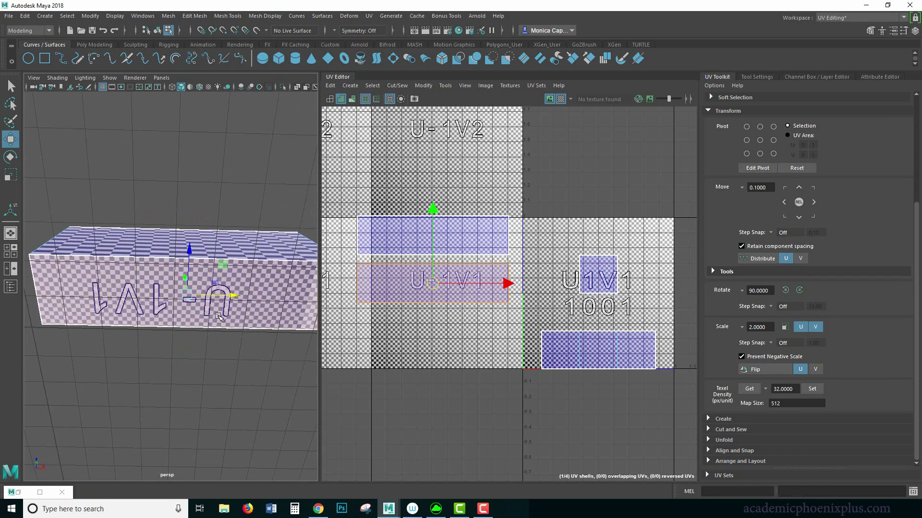
left_click_drag(217, 315, 224, 393, "alt")
left_click_drag(216, 288, 253, 336, "alt")
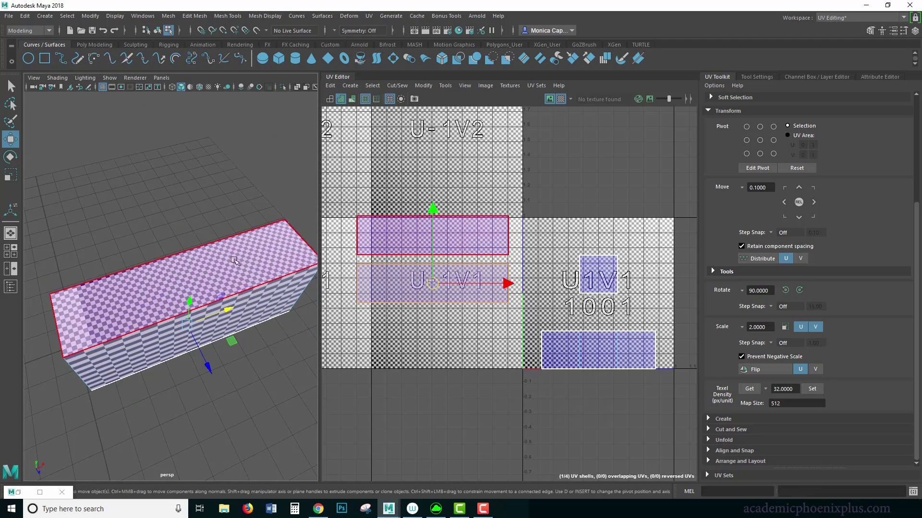
Select the box's two long side faces and planar-map them from the Z axis, fitted to the bounding box
right_click_drag(234, 244, 280, 231)
left_click_drag(276, 367, 244, 320, "alt")
right_click_drag(241, 300, 242, 272)
left_click(269, 303)
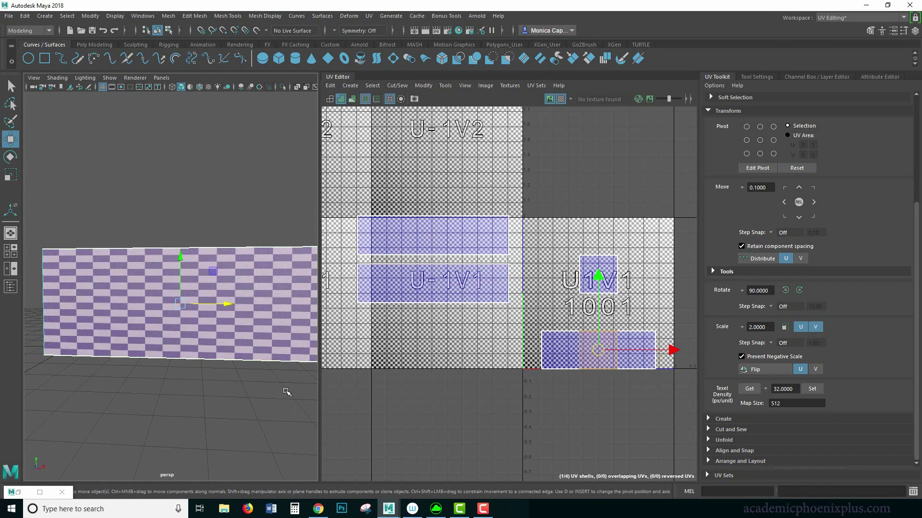
left_click_drag(286, 389, 288, 415, "alt")
left_click(149, 312, "shift")
key("ctrl+z")
left_click_drag(125, 429, 206, 441, "alt")
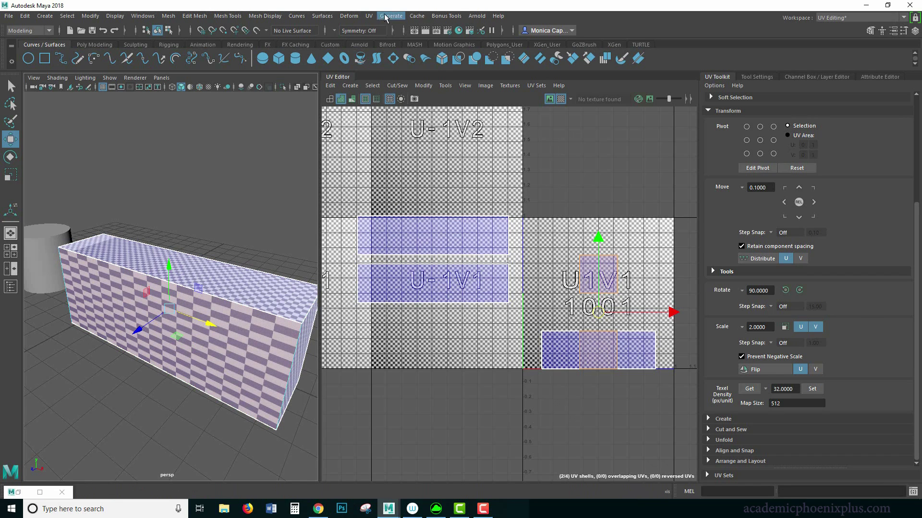
left_click(368, 16)
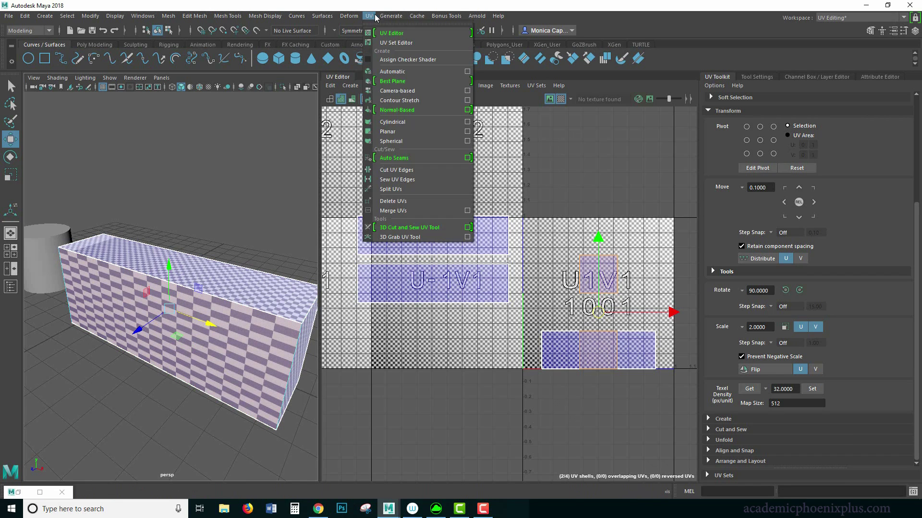
left_click(467, 131)
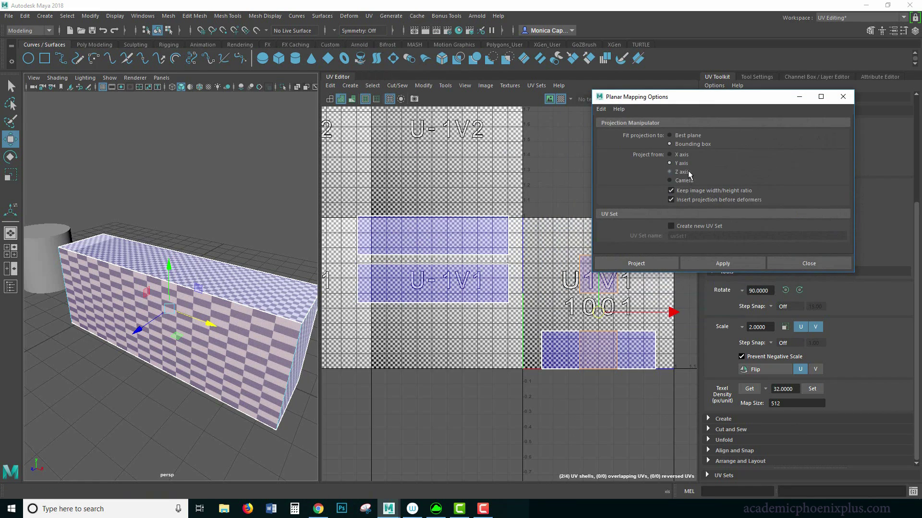
left_click(718, 264)
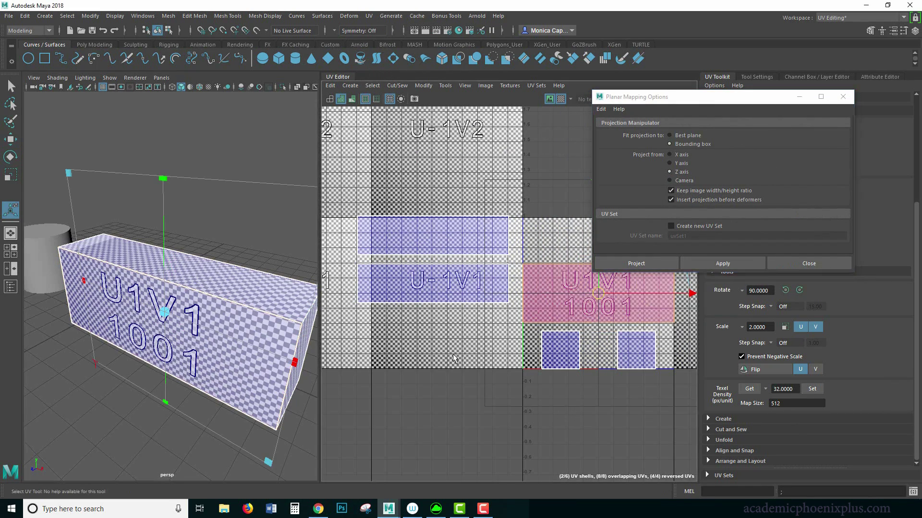
Shift the projected long-side shells out of the U1V1 tile to just below the top- and bottom-face shells
scroll(448, 355, "down", 3)
left_click(527, 330)
left_click_drag(530, 324, 457, 363)
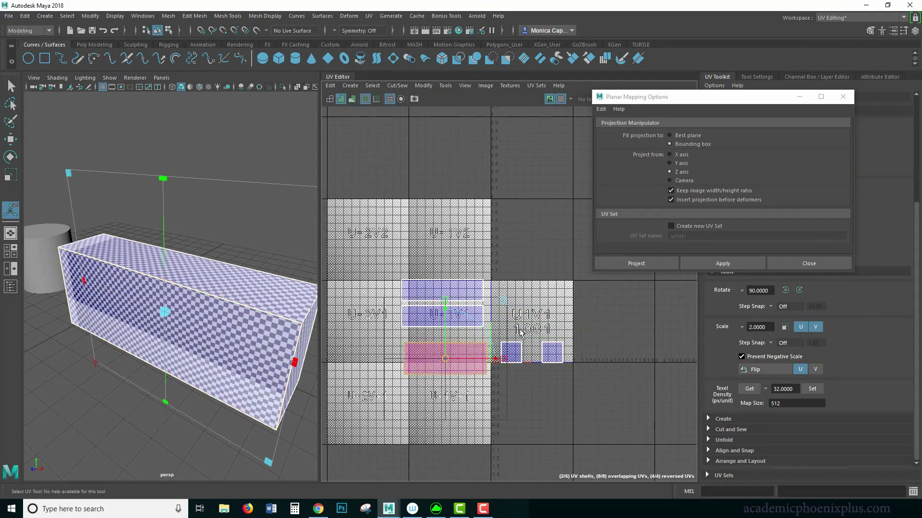
right_click_drag(538, 331, 578, 349, "alt")
middle_click_drag(582, 353, 612, 371, "alt")
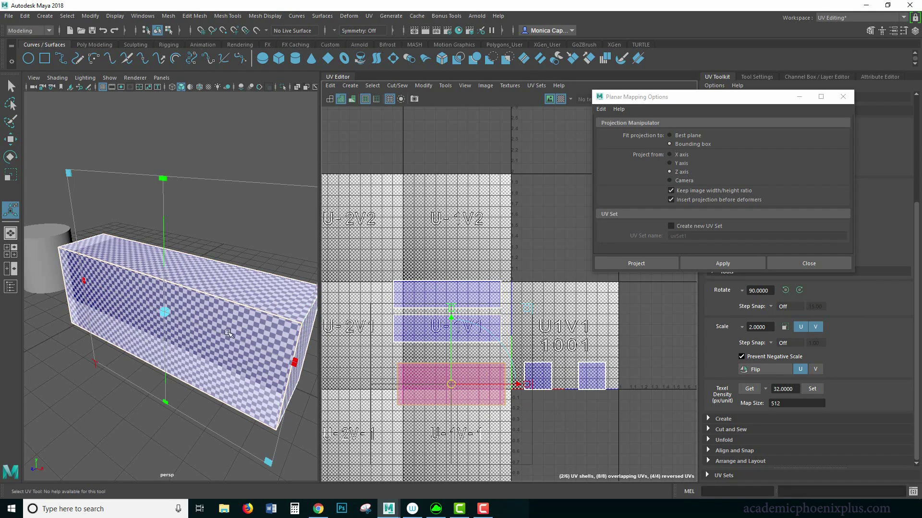
Move one long-side shell straight down into the U-1V-1 tile and flip the remaining reversed shell in U
left_click_drag(246, 412, 108, 385, "alt")
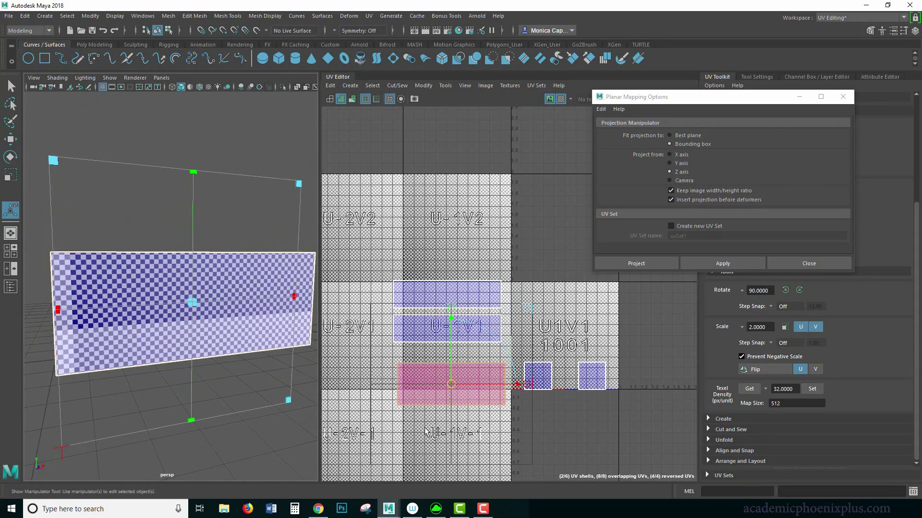
left_click(428, 395)
key("w")
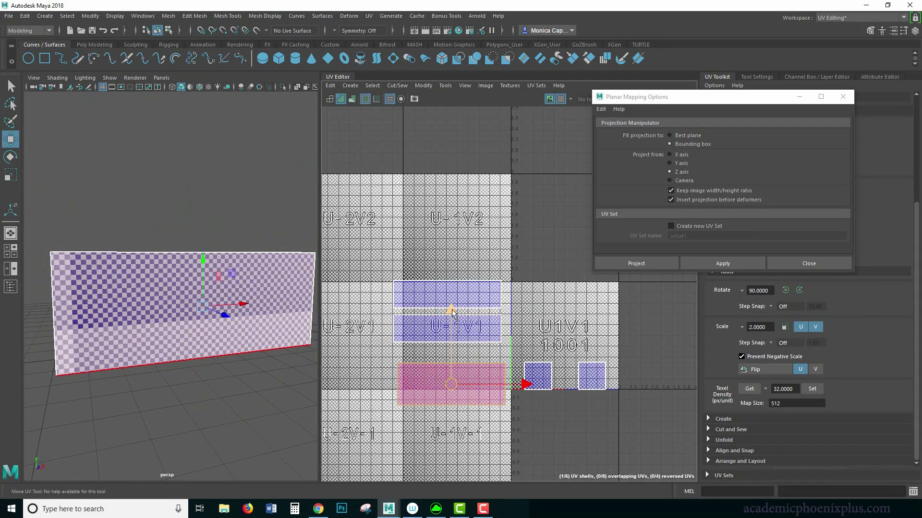
left_click_drag(452, 309, 451, 362)
left_click(425, 384)
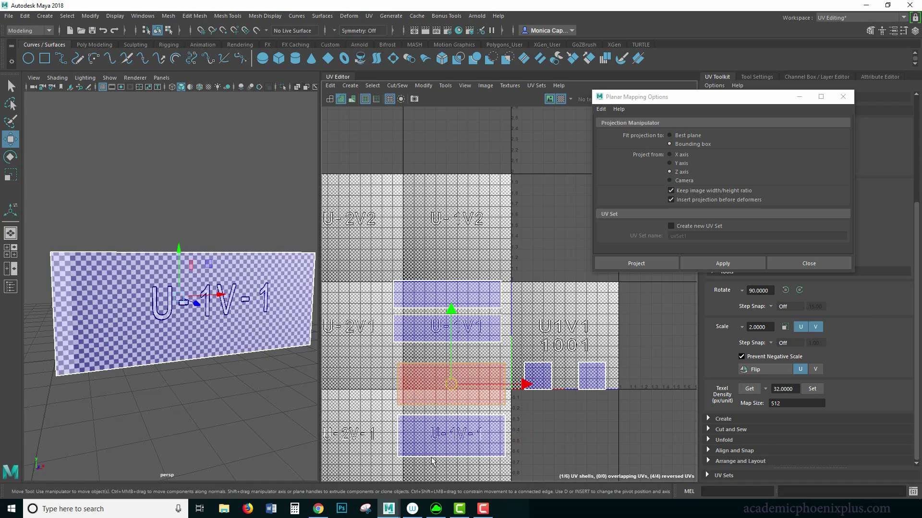
left_click(766, 370)
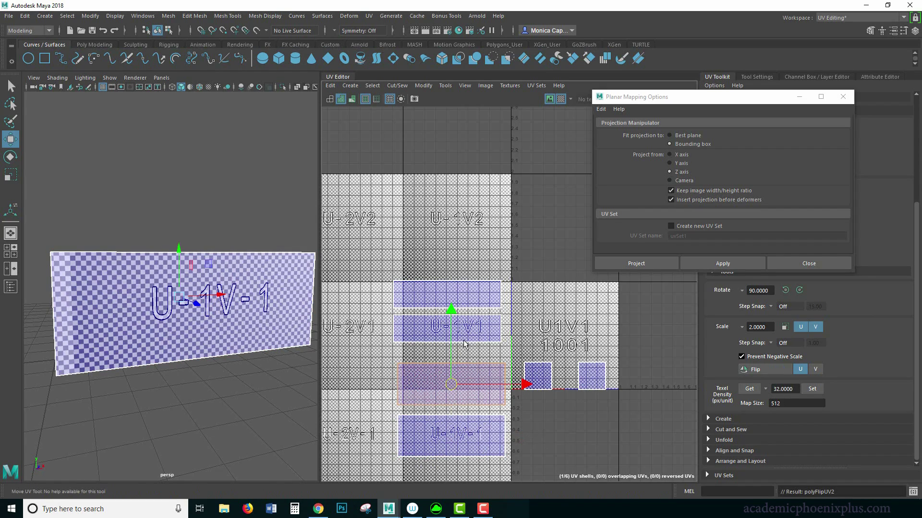
Select the box's two end faces and planar-map them from the X axis, fitted to the bounding box
left_click_drag(185, 376, 232, 381, "alt")
left_click(155, 358, "shift")
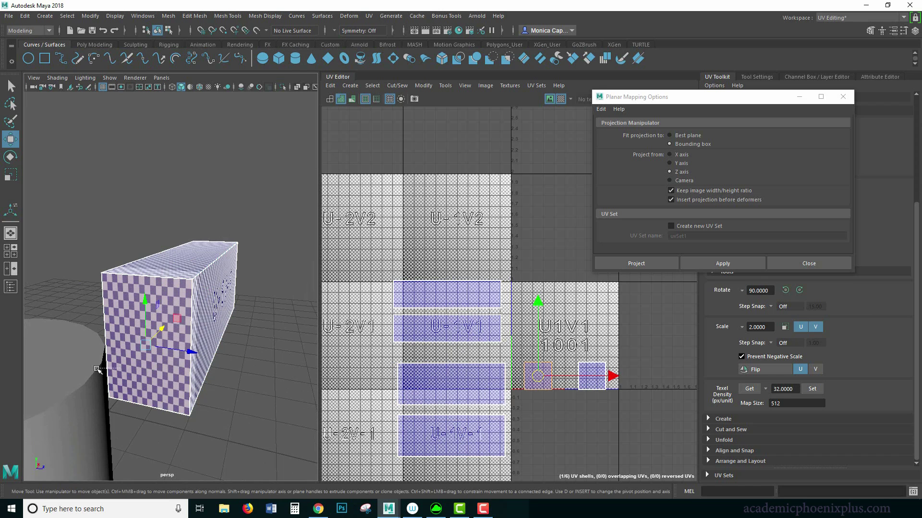
left_click_drag(267, 374, 103, 370, "ctrl")
left_click(175, 362, "shift")
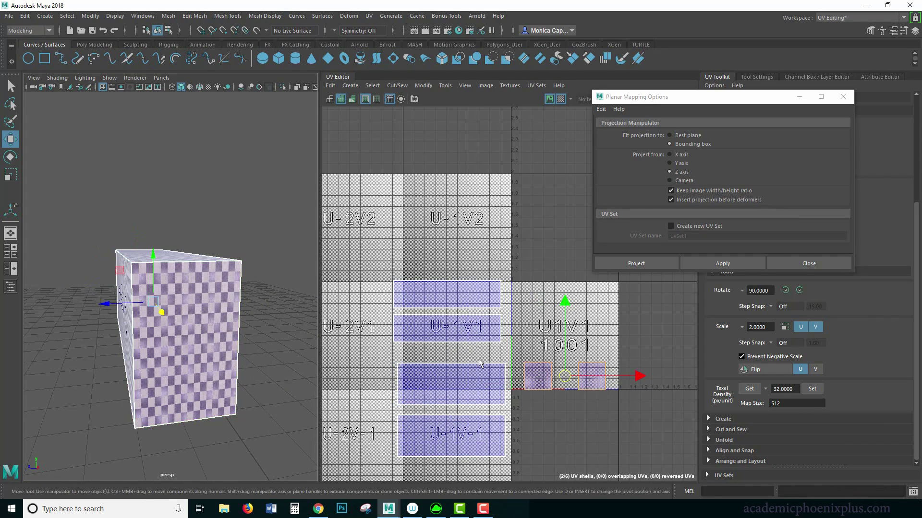
left_click(680, 154)
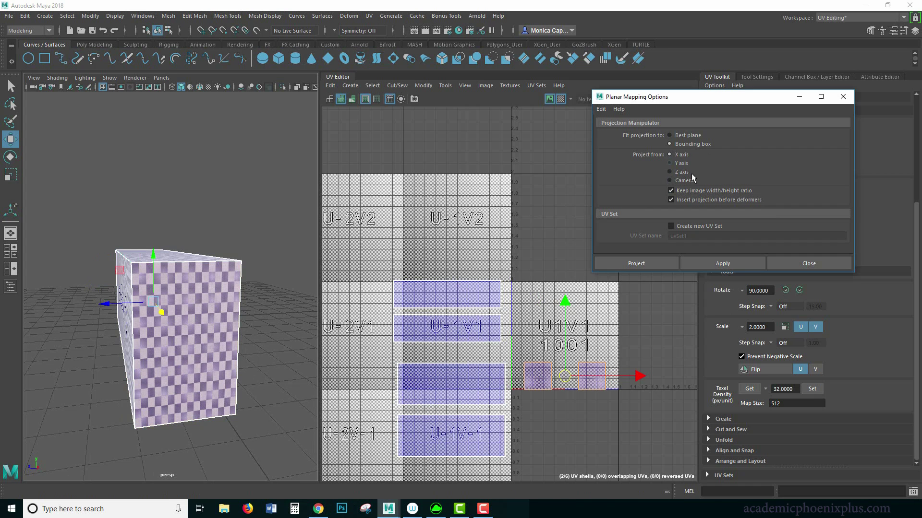
left_click(723, 263)
Move the projected end-face shells down across the U1V1 and U1V-1 tiles, then slide one sideways off the other
left_click_drag(564, 339, 591, 417)
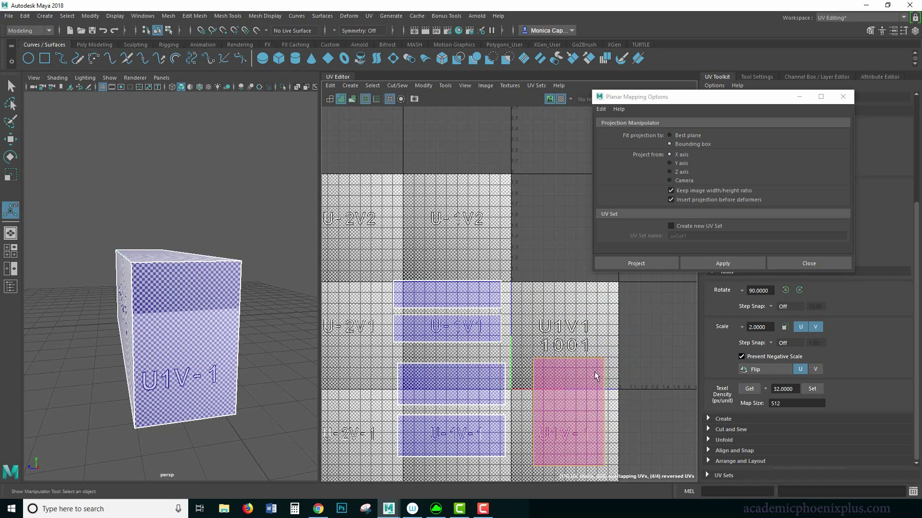
scroll(582, 407, "down", 2)
key("w")
left_click_drag(621, 382, 701, 378)
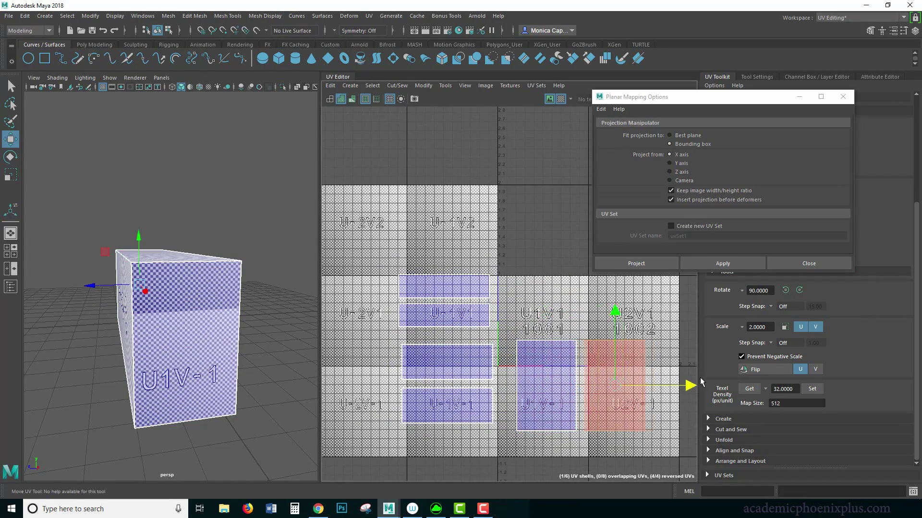
Flip the reversed end-face shell in U and move both end-face shells down into the U1V-1 and U2V-1 tiles
left_click(771, 370)
left_click(560, 422, "shift")
left_click_drag(585, 312, 585, 346)
Inspect the whole box from several angles and close up, comparing checker size and distortion across the faces and edges
left_click_drag(126, 374, 244, 268, "alt")
right_click_drag(254, 263, 260, 235)
left_click(260, 236)
left_click(262, 259)
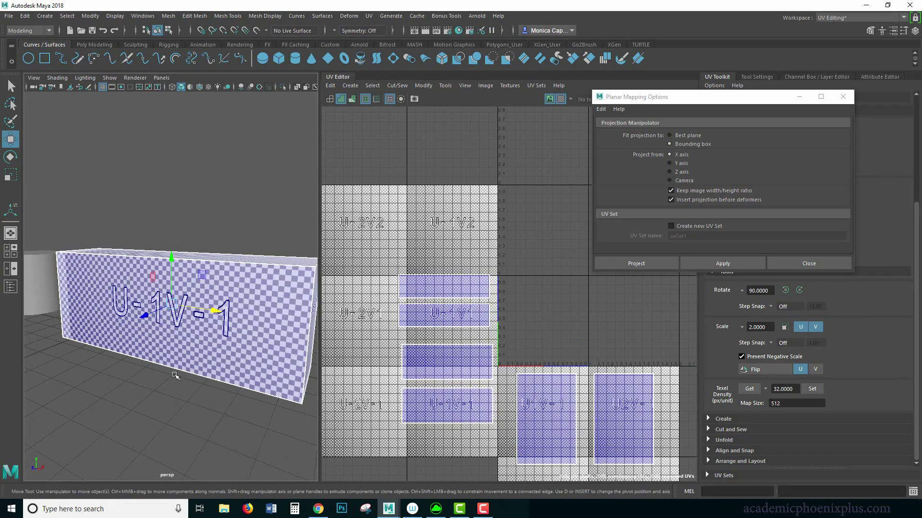
left_click_drag(247, 372, 340, 379, "alt")
left_click_drag(206, 378, 262, 349, "alt")
right_click_drag(207, 315, 244, 337, "alt")
left_click_drag(285, 344, 230, 300, "alt")
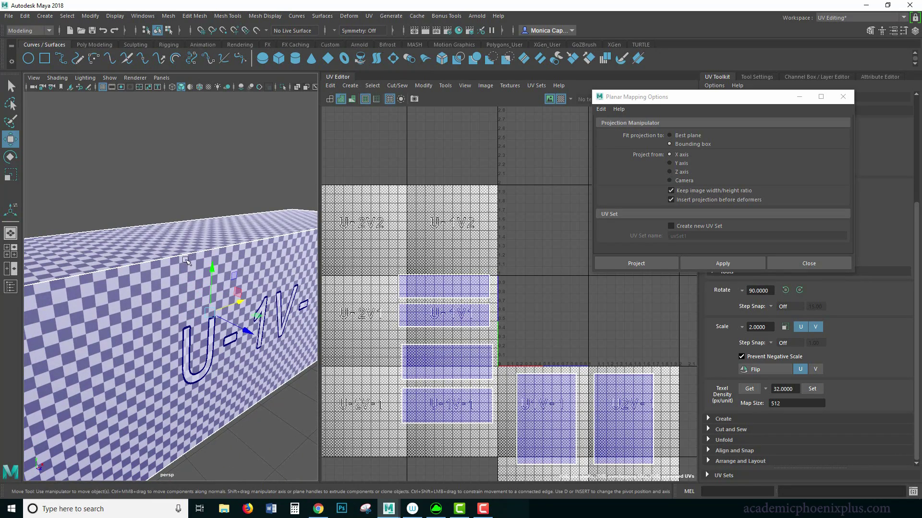
left_click_drag(160, 306, 144, 283, "alt")
right_click_drag(142, 285, 183, 269, "alt")
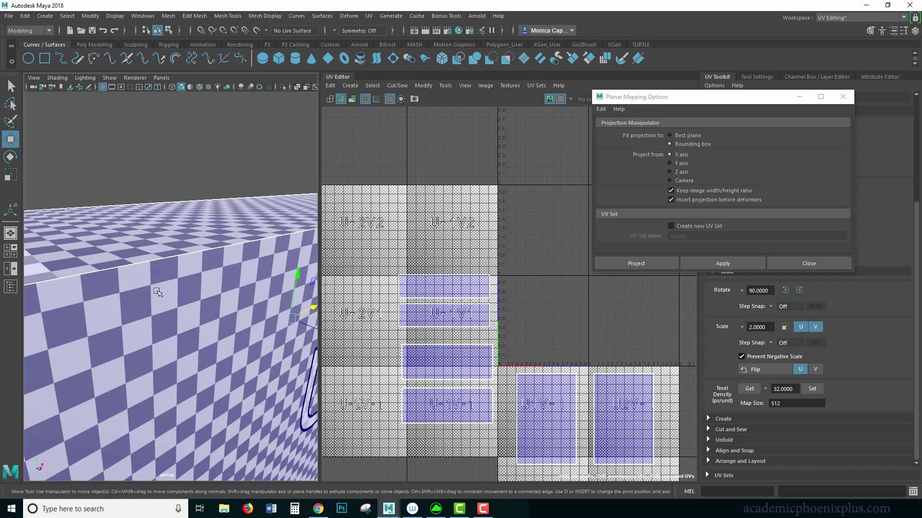
right_click_drag(252, 325, 196, 304)
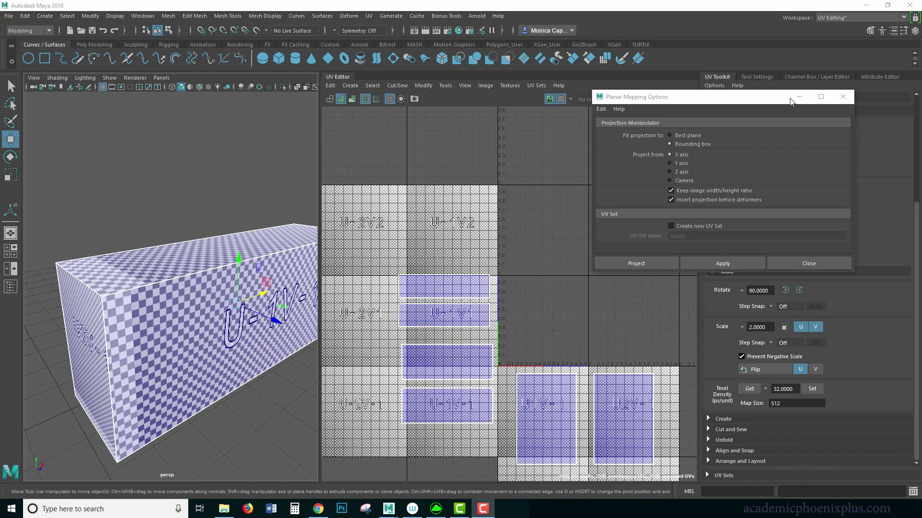
Turn off the checker display and assign a new Lambert material to the box
left_click(842, 97)
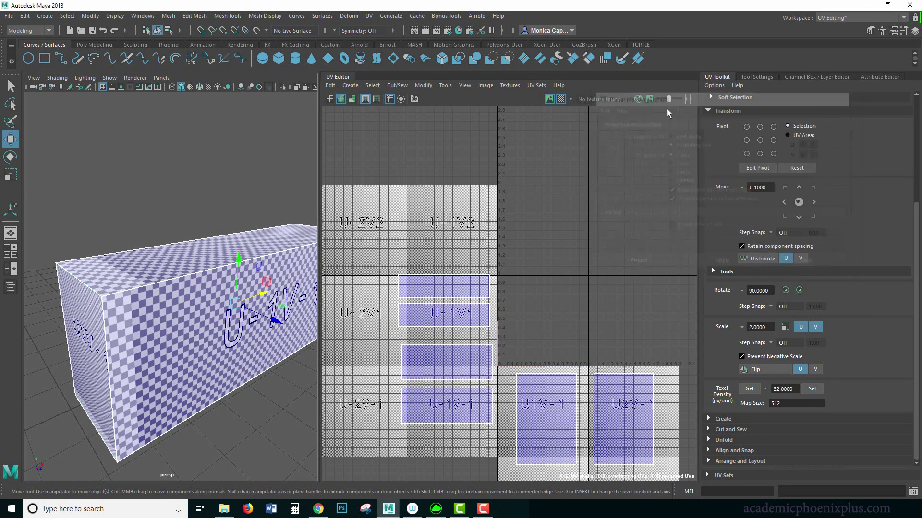
left_click(560, 99)
right_click(165, 244)
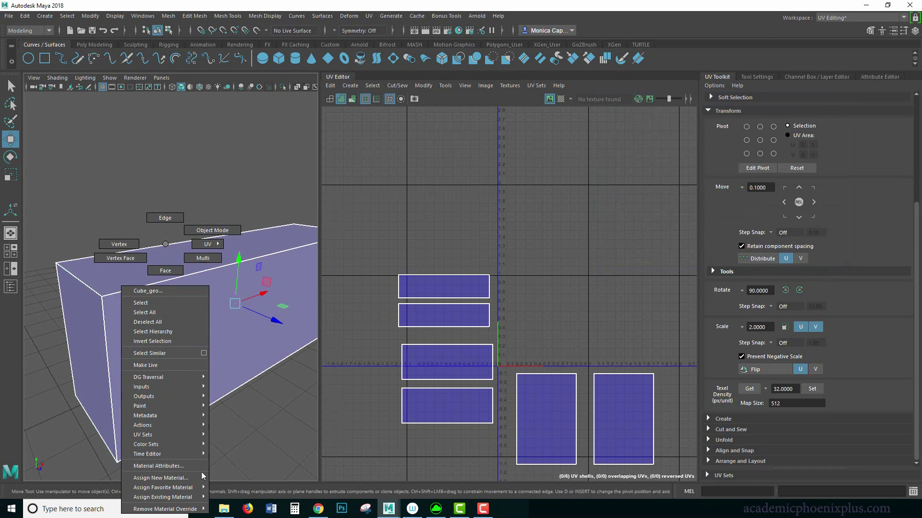
left_click(161, 478)
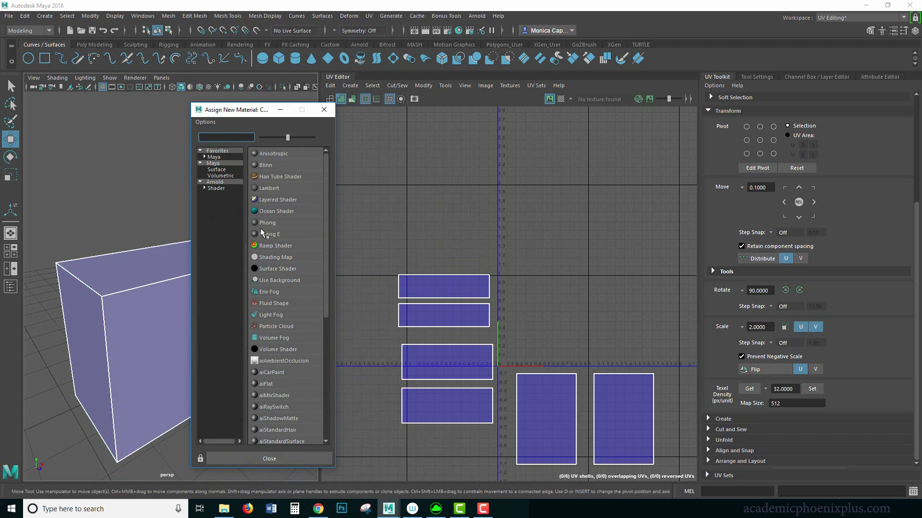
left_click(269, 188)
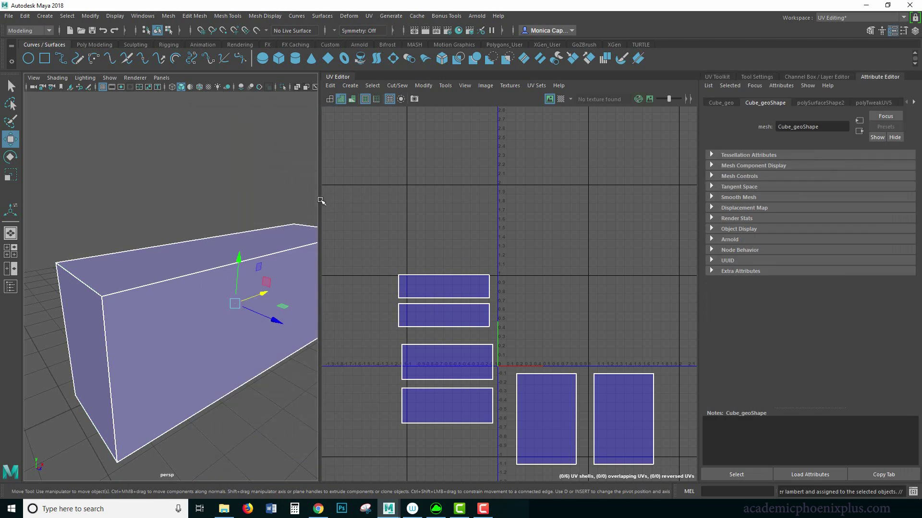
Review the box's history nodes and delete its construction history
scroll(866, 103, "down", 8)
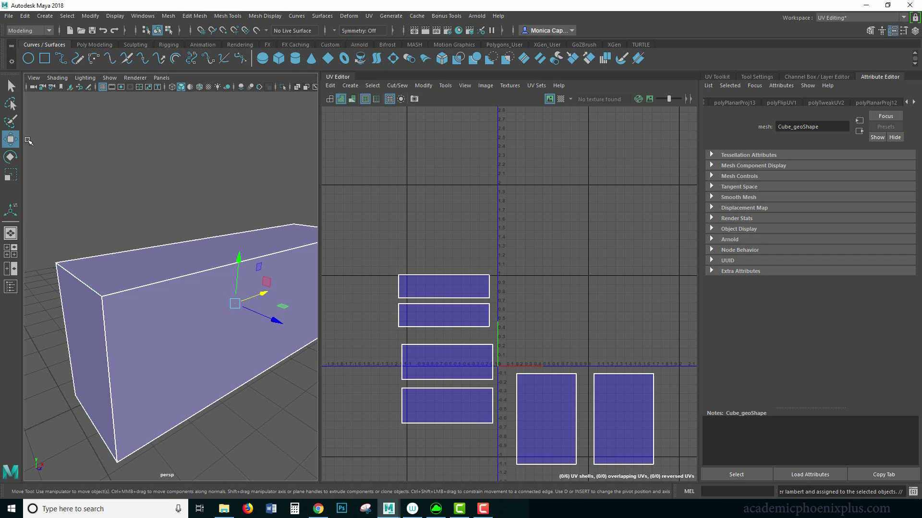
left_click(24, 16)
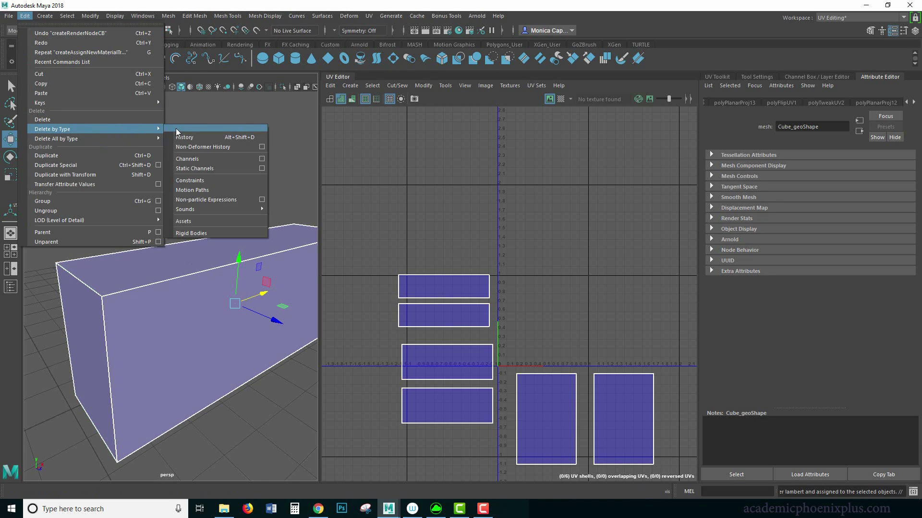
left_click(184, 138)
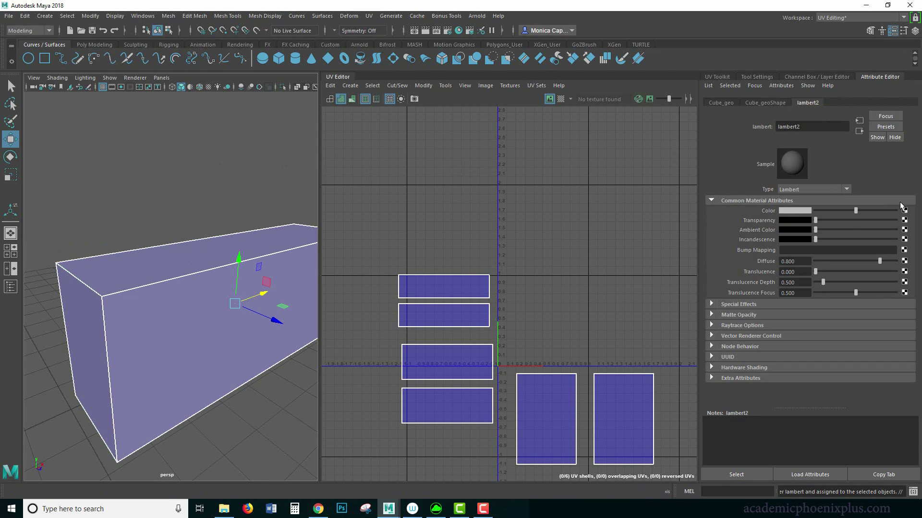
Connect a File texture to the Lambert's colour, load TexturesCom_Leather0088_S.jpg from sourceimages, and show textures on the box
left_click(904, 212)
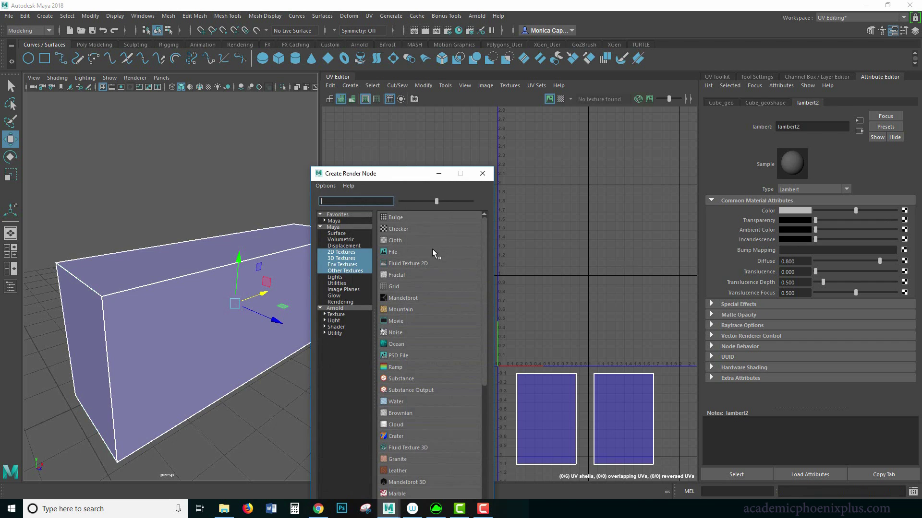
left_click(432, 248)
left_click(902, 234)
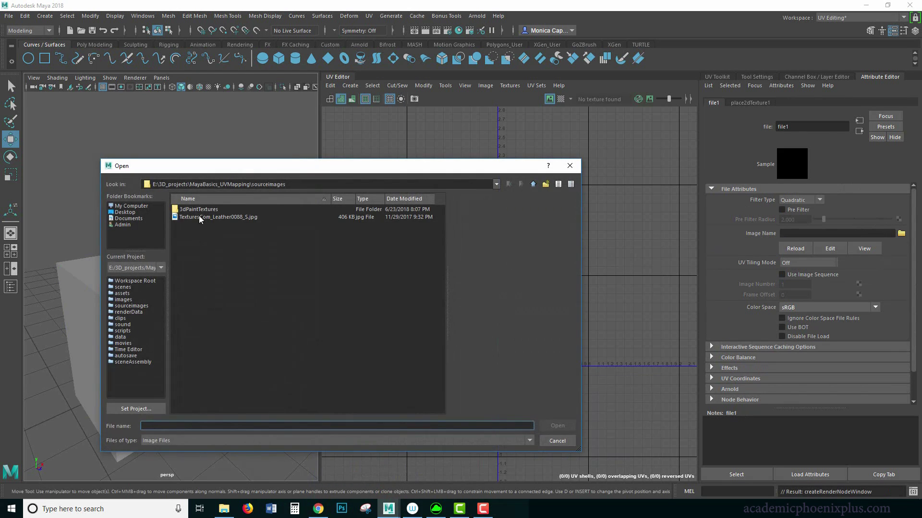
double_click(207, 217)
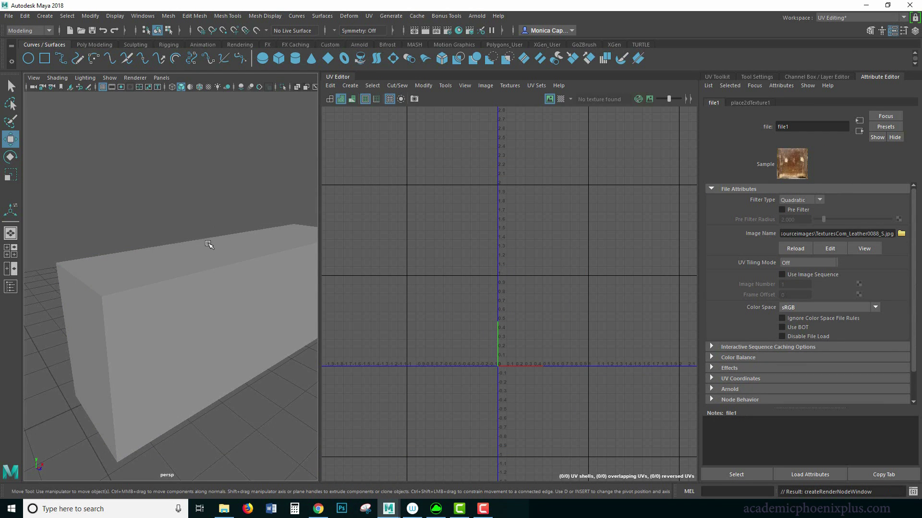
key("6")
Inspect the leather texture along the box's edges and compare its seams with the image and shell layout in the UV Editor
left_click_drag(215, 209, 152, 281, "alt")
left_click_drag(109, 222, 130, 197, "alt")
right_click_drag(131, 198, 182, 248, "alt")
left_click(185, 278)
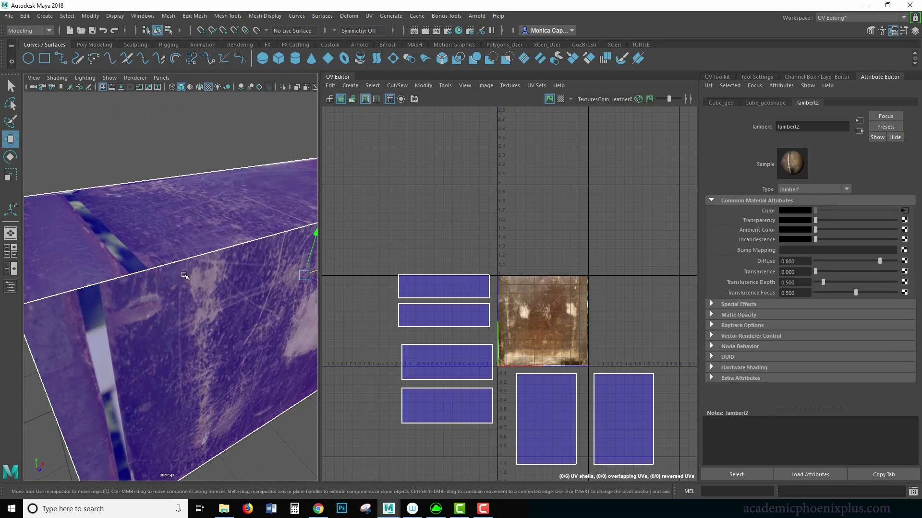
left_click_drag(151, 267, 159, 267, "alt")
right_click_drag(142, 233, 160, 234, "alt")
right_click_drag(596, 278, 652, 276, "alt")
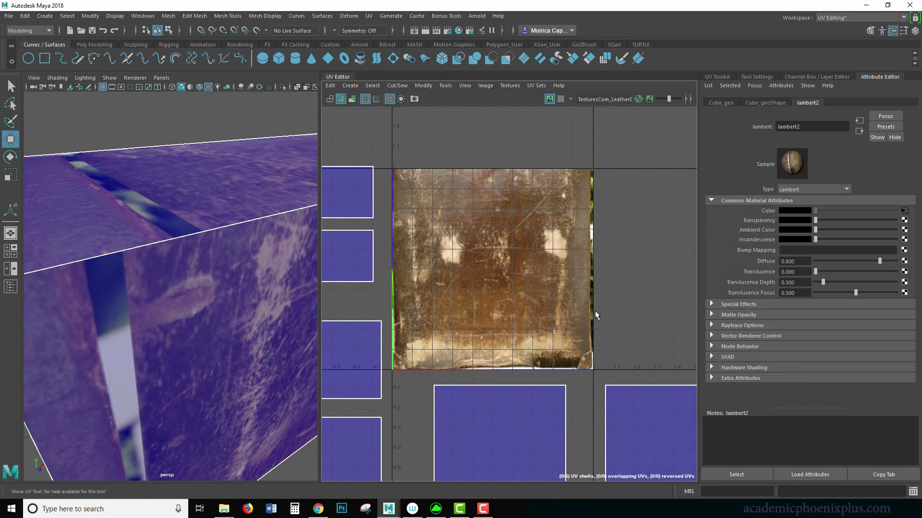
right_click_drag(178, 281, 144, 270, "alt")
middle_click_drag(144, 270, 114, 272, "alt")
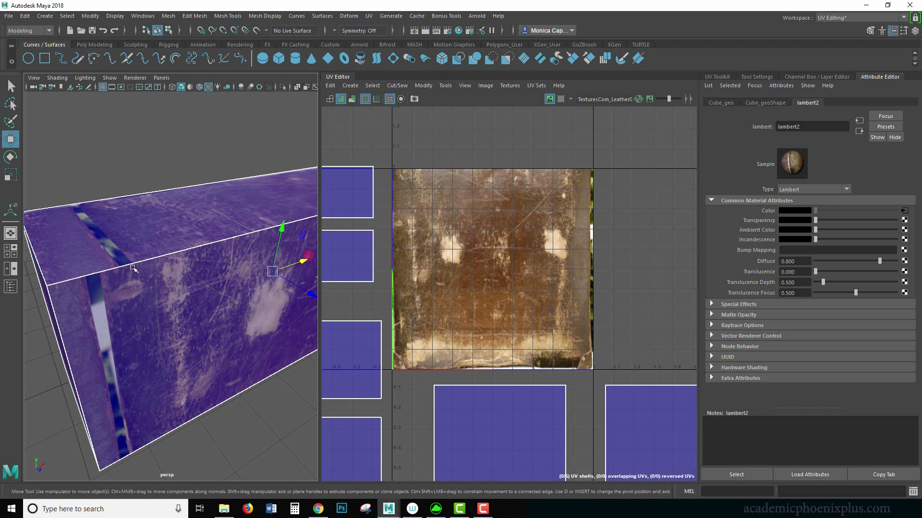
left_click(220, 142)
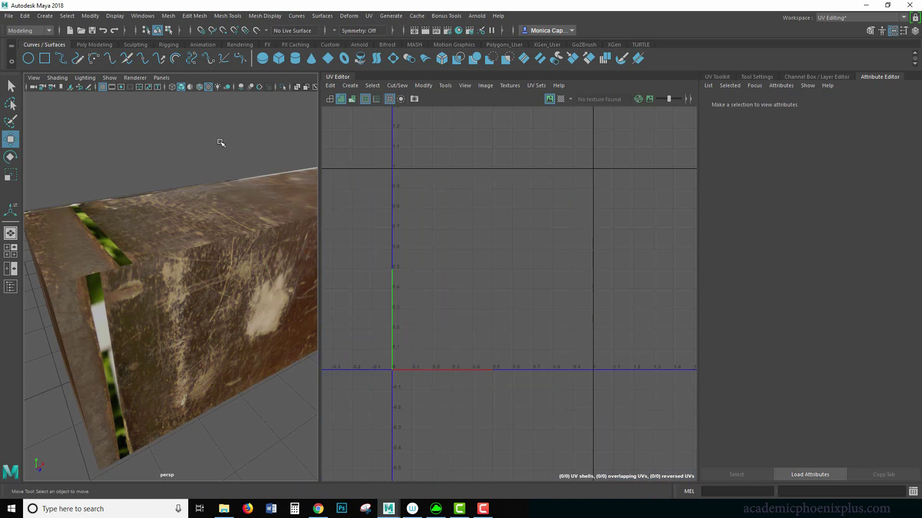
left_click_drag(219, 142, 187, 230, "alt")
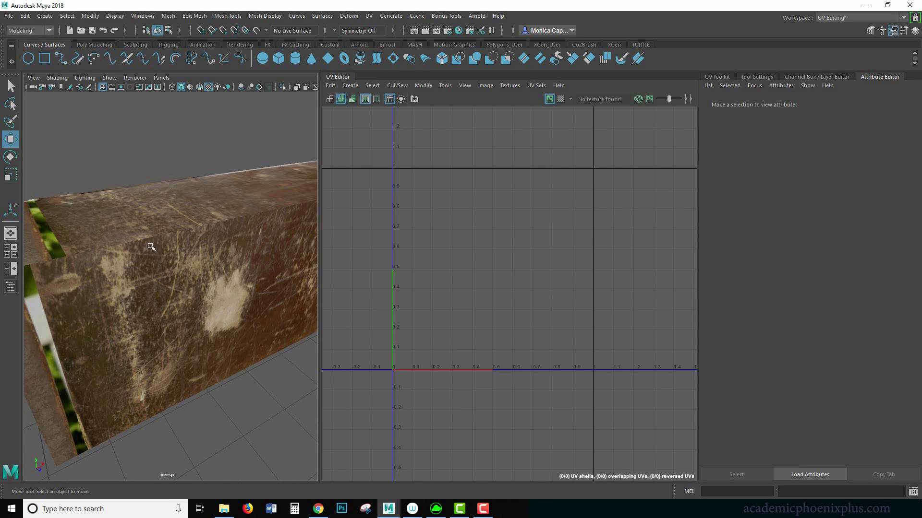
mouse_move(169, 296)
left_mouse_down("alt")
mouse_move(251, 302)
mouse_move(269, 284)
mouse_move(158, 298)
mouse_move(177, 297)
left_mouse_up("alt")
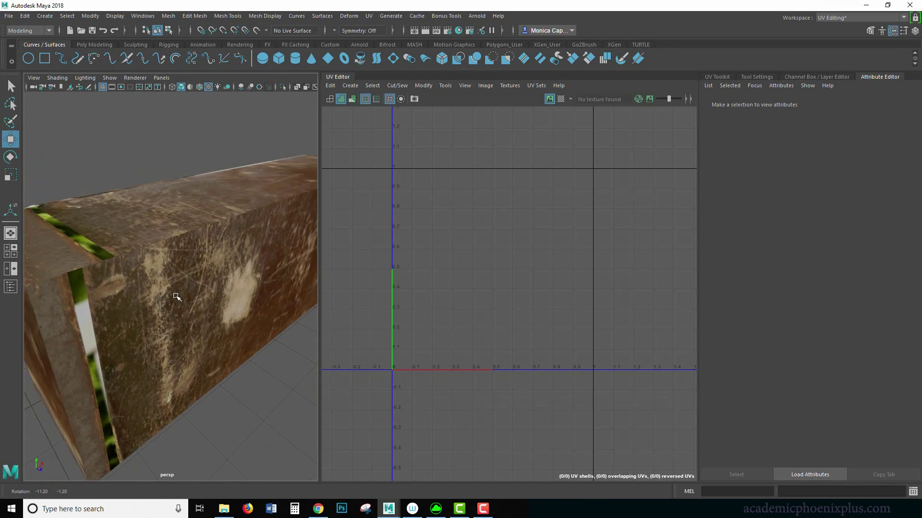
left_click(201, 294)
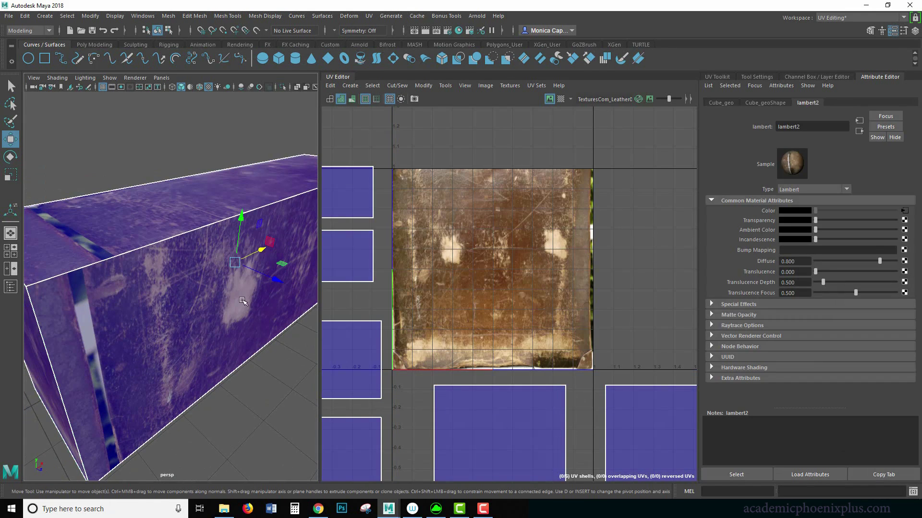
Hide the texture image, show the checker map on the box, and frame the four long UV shells
left_click(550, 99)
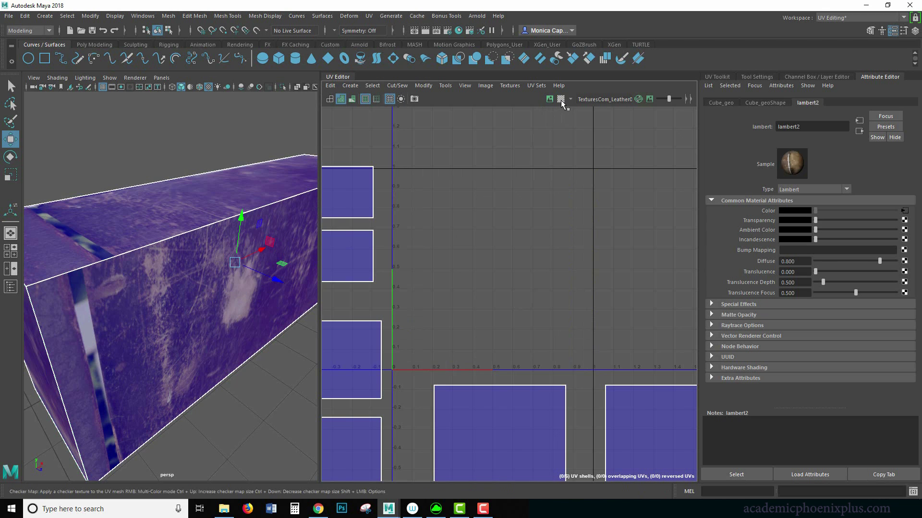
left_click(560, 99)
middle_click_drag(355, 258, 559, 211, "alt")
right_click_drag(542, 211, 487, 203, "alt")
middle_click_drag(488, 203, 452, 217, "alt")
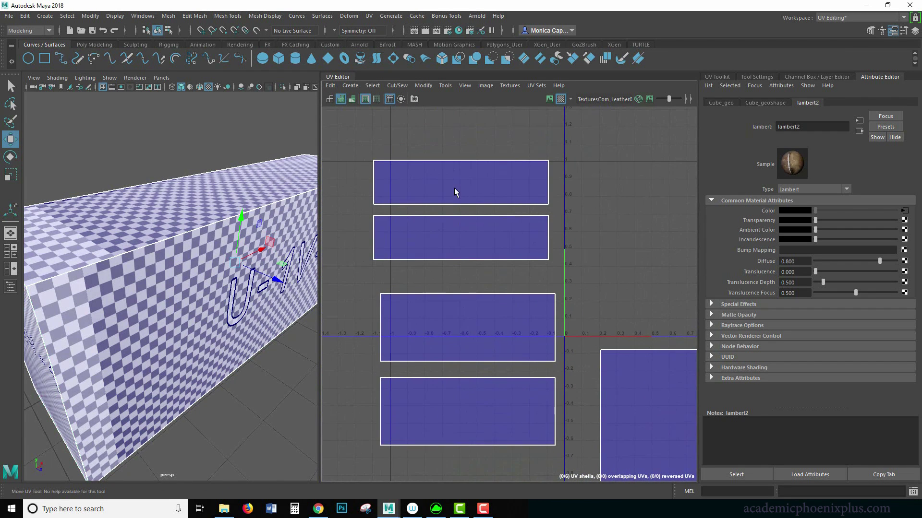
Stitch the top face's UV shell to the long side face's shell along their shared upper edge, using A to B
right_click_drag(454, 189, 454, 165)
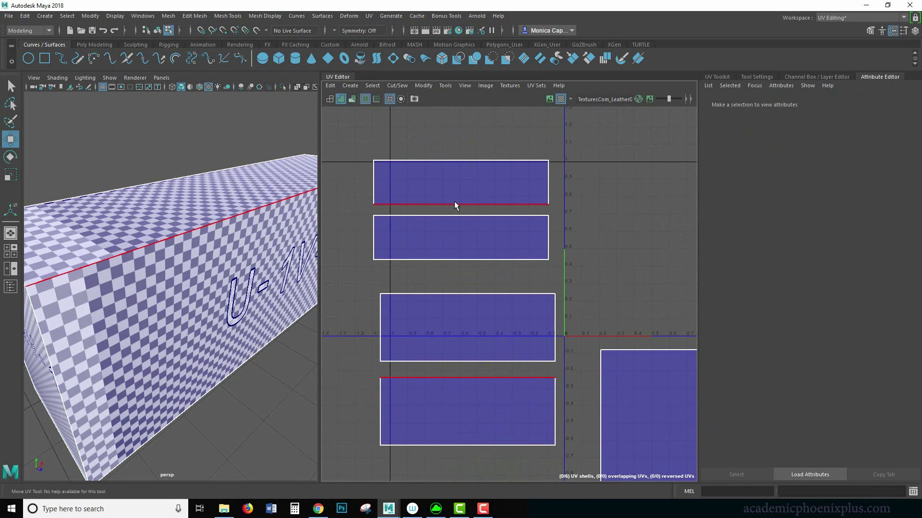
left_click(252, 213)
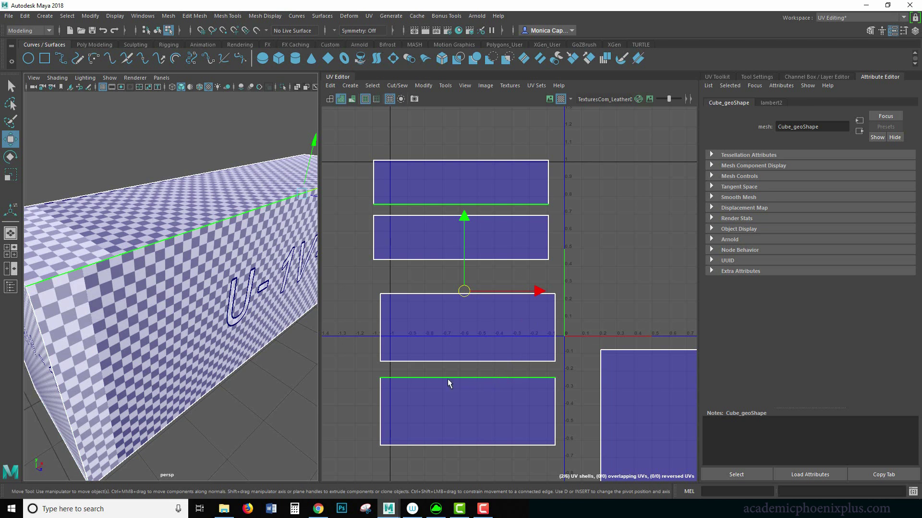
left_click(717, 76)
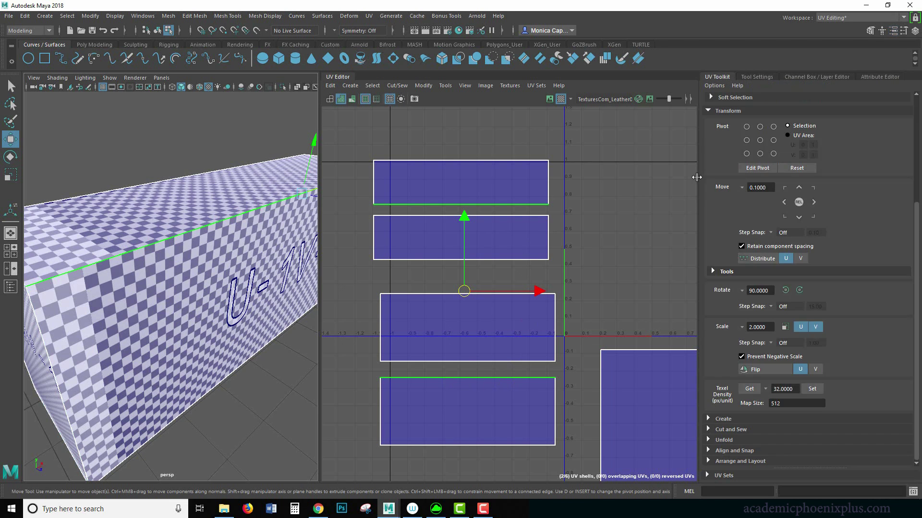
left_click(724, 111)
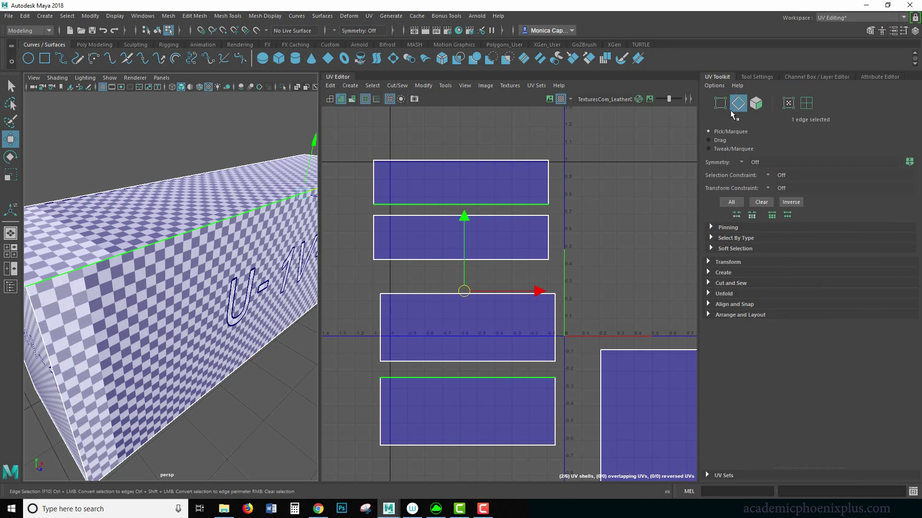
left_click(734, 282)
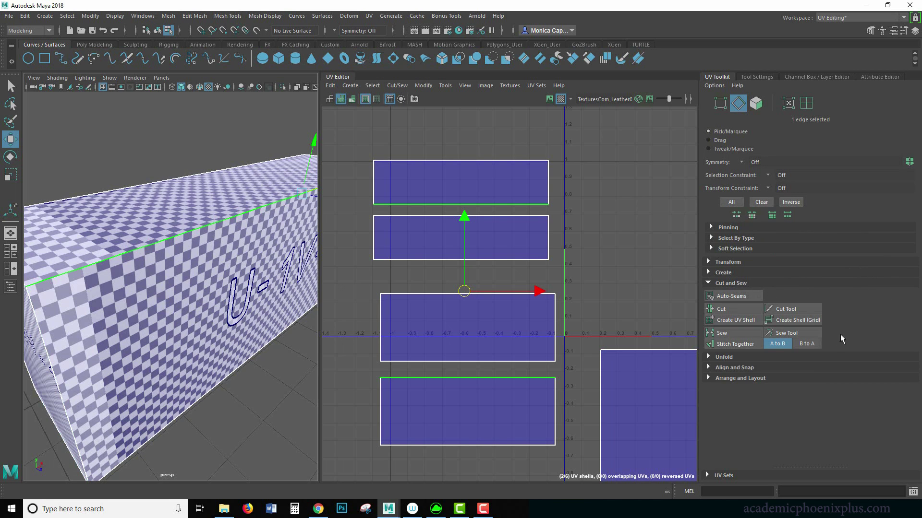
left_click(731, 344)
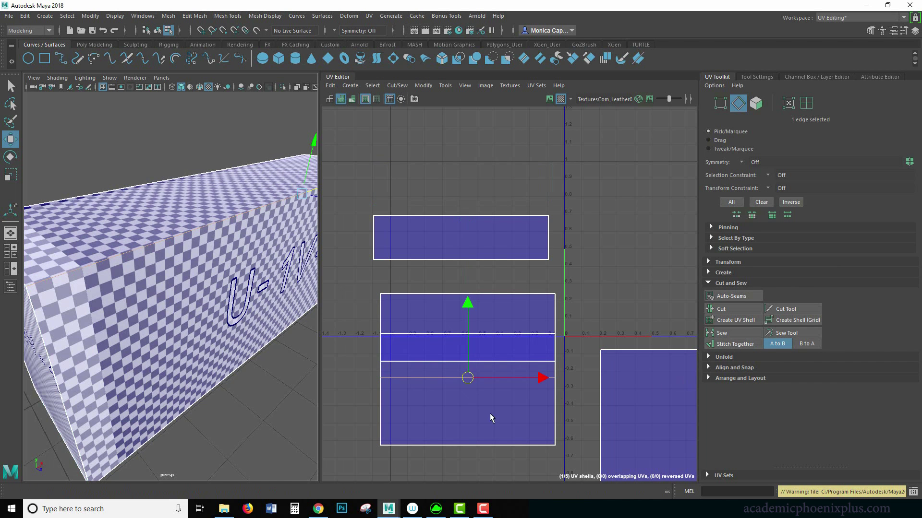
right_click_drag(422, 378, 427, 401)
left_click(427, 400)
left_click_drag(469, 384, 494, 338)
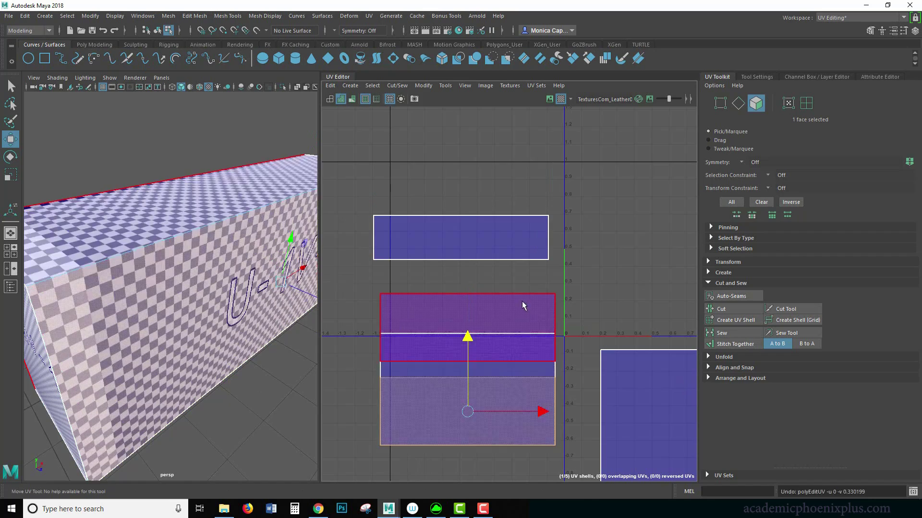
left_click(523, 306)
left_click_drag(467, 253, 468, 202)
key("ctrl+z")
Select the whole stitched two-face shell and move it down clear of the shell it overlaps
double_click(446, 407)
middle_click_drag(474, 330, 486, 301, "alt")
left_click_drag(479, 294, 478, 325)
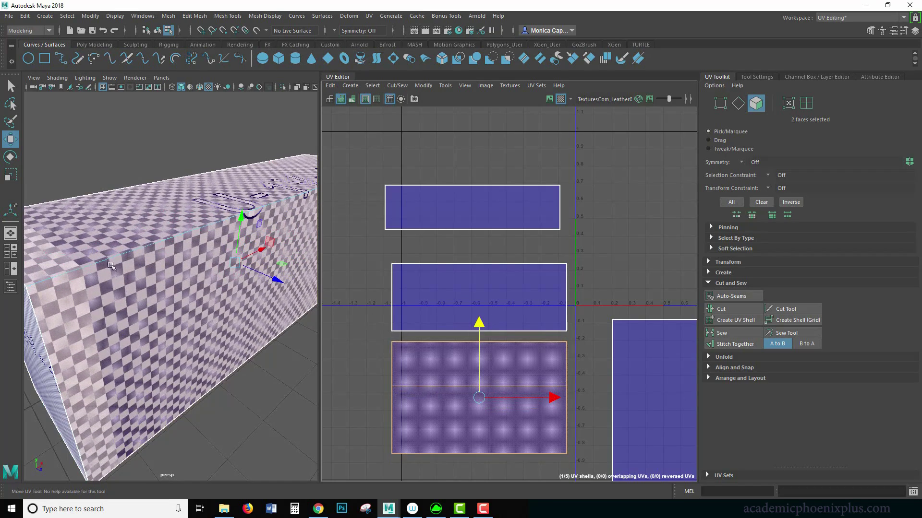
Bring back the leather texture and inspect its continuity across the stitched upper edge from several angles
left_click(549, 99)
left_click(561, 100)
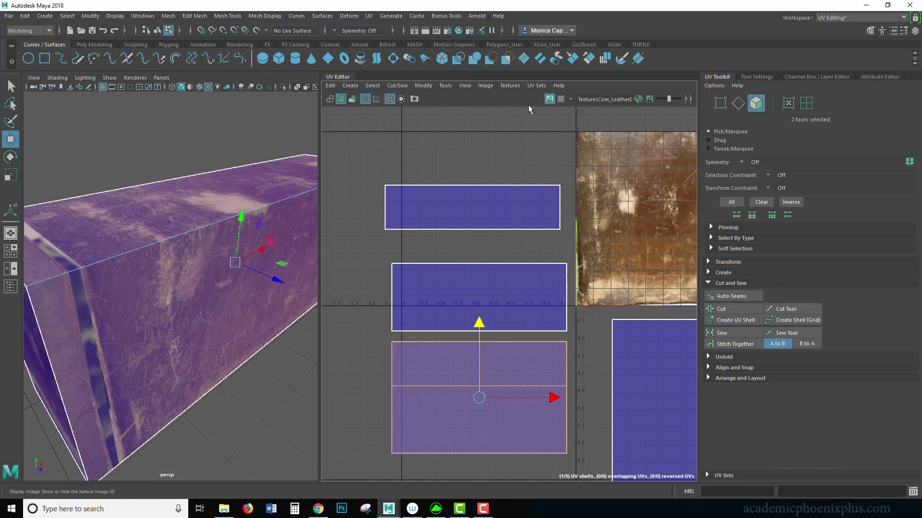
left_click(115, 140)
left_click_drag(130, 181, 161, 182, "alt")
right_click_drag(174, 191, 224, 177)
left_click(205, 142)
left_click_drag(227, 140, 99, 210, "alt")
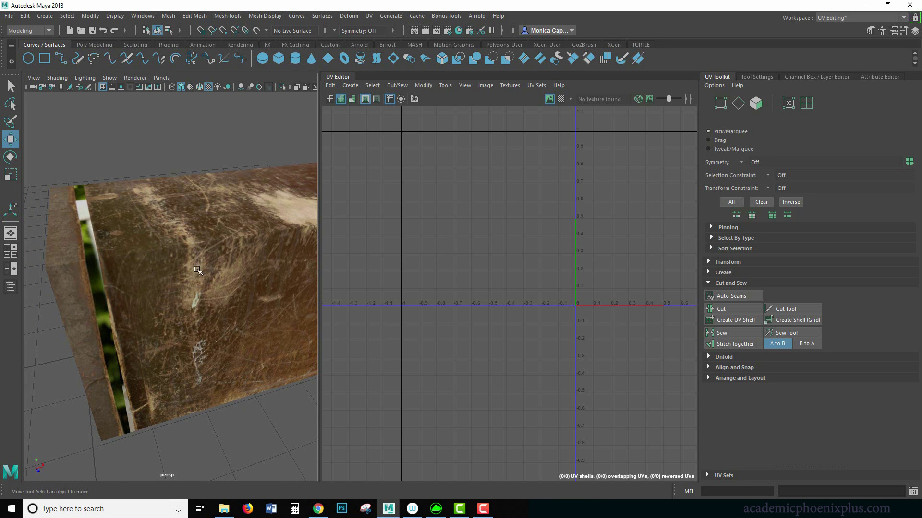
left_click_drag(157, 292, 214, 173, "alt")
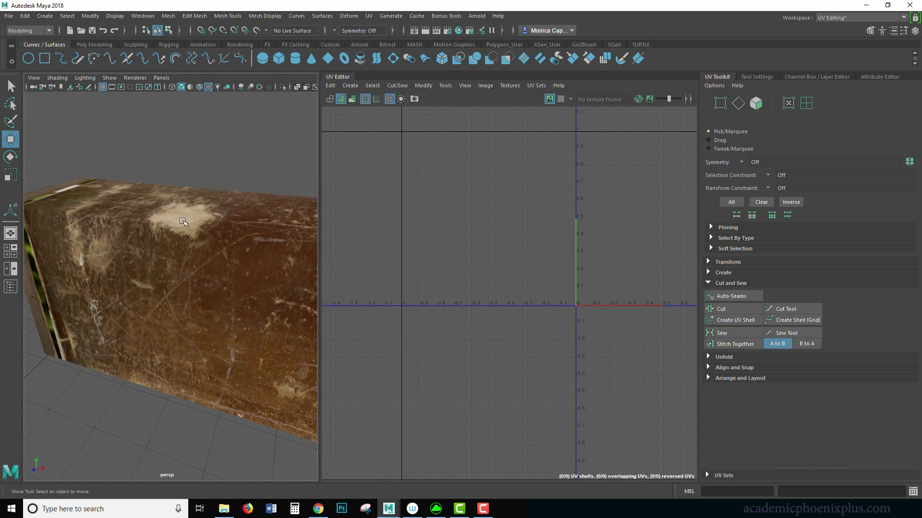
left_click_drag(168, 139, 144, 232, "alt")
left_click_drag(199, 145, 216, 217, "alt")
Show the checker map and stitch the bottom face's shell to the lower edge of the two-face shell, using A to B
left_click(195, 244)
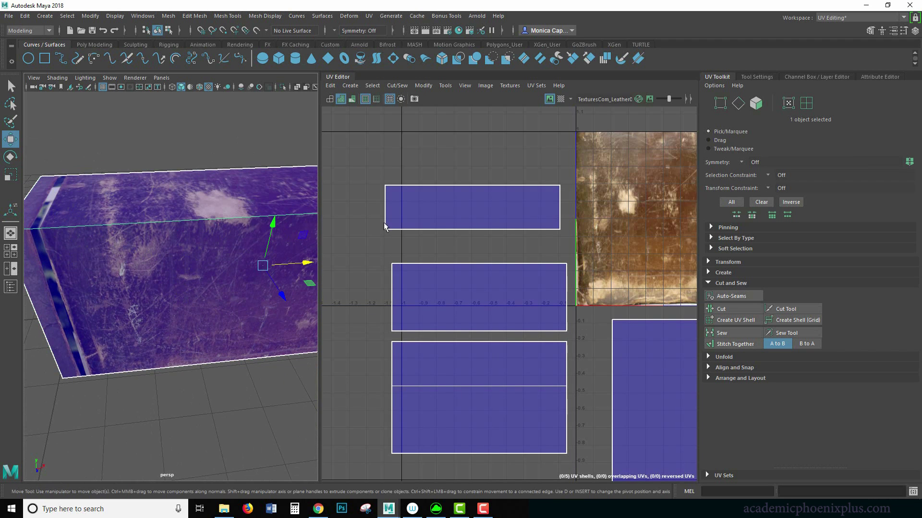
left_click(561, 99)
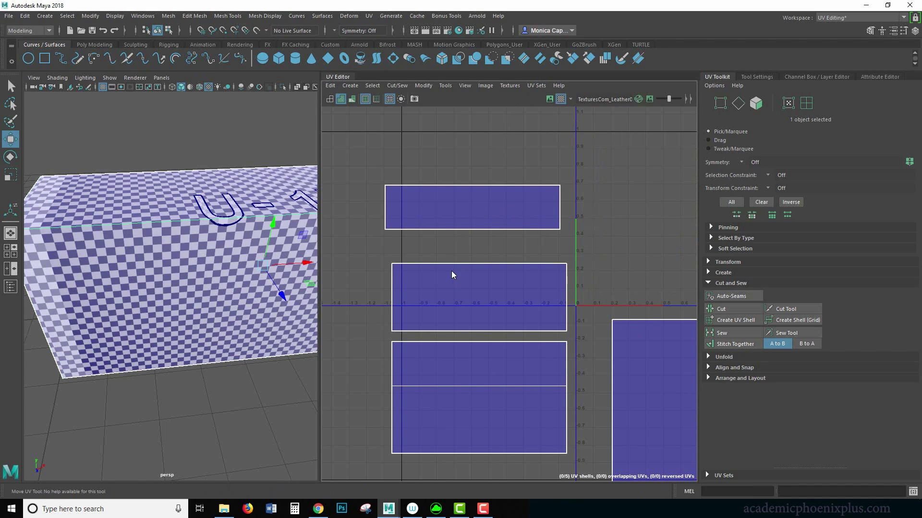
right_click_drag(452, 274, 451, 247)
left_click_drag(231, 423, 254, 321, "alt")
left_click(230, 305)
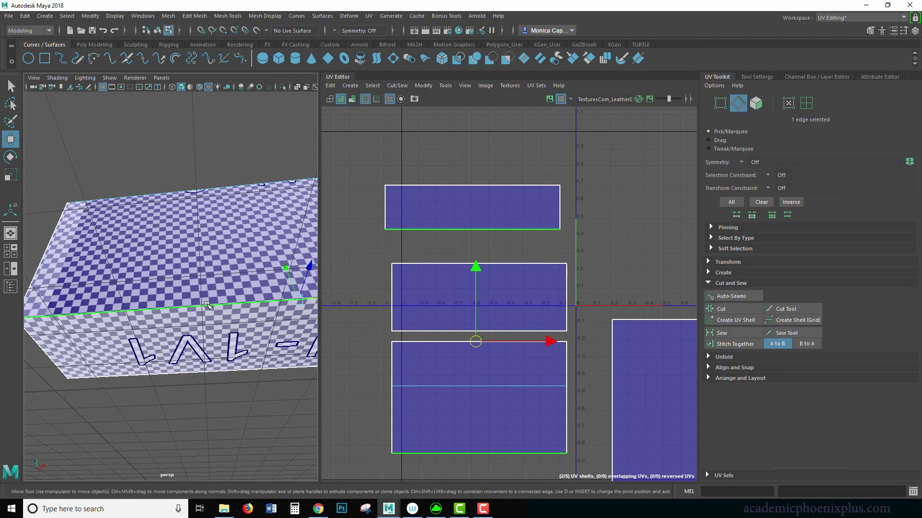
left_click(486, 465)
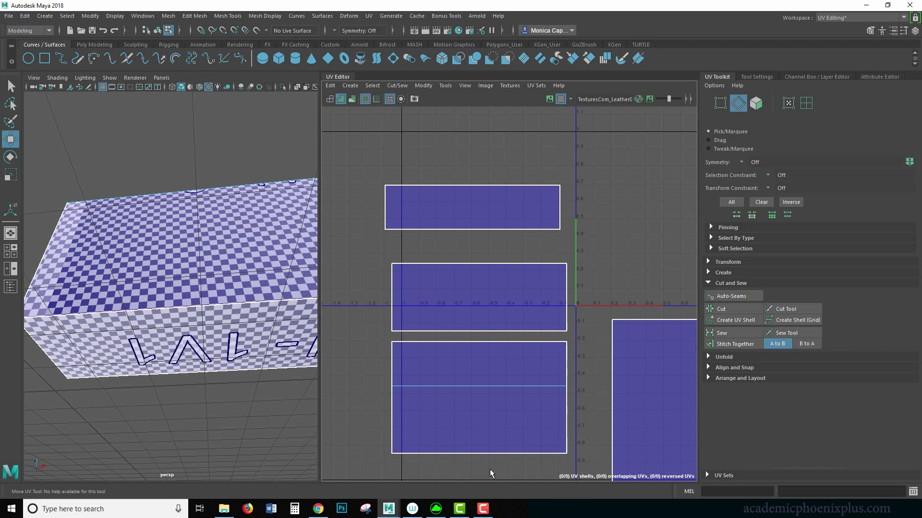
left_click(464, 454)
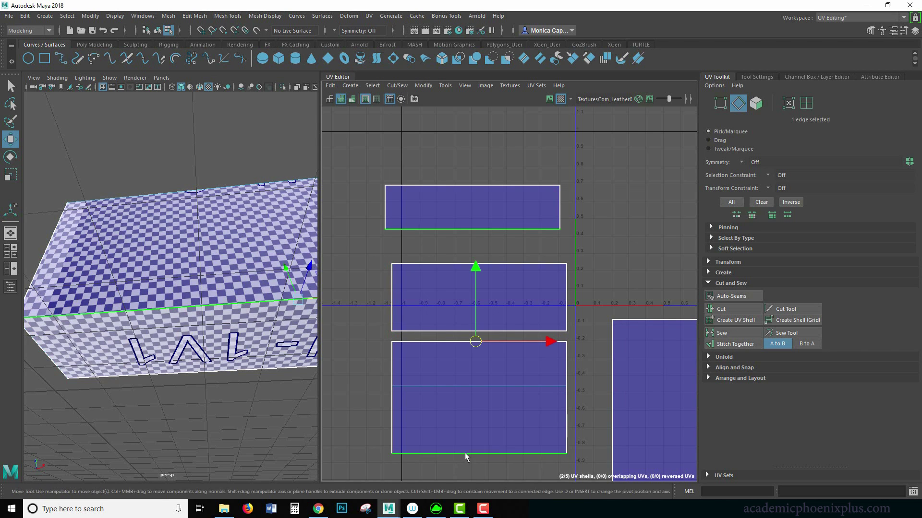
left_click(730, 344)
Stitch the remaining long side shell onto the lower border of the three-face shell, using A to B
middle_click_drag(477, 361, 493, 245, "alt")
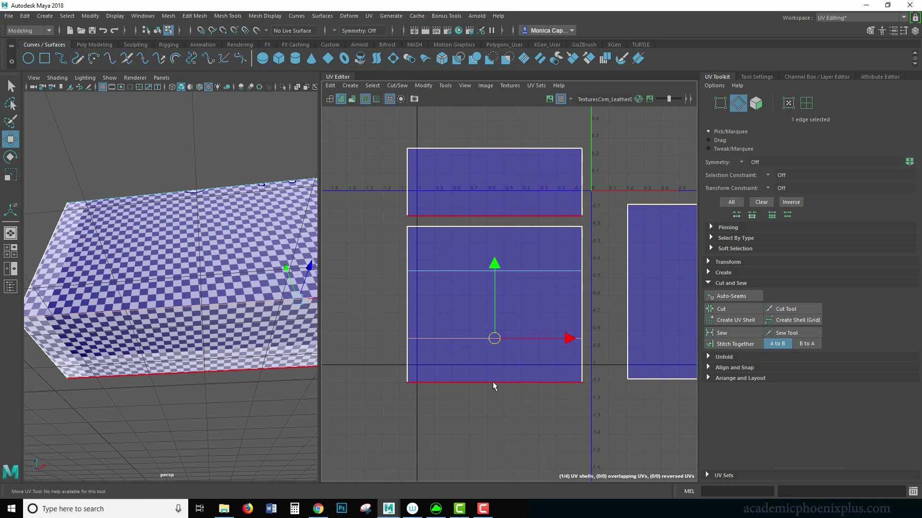
left_click(493, 383)
left_click(731, 345)
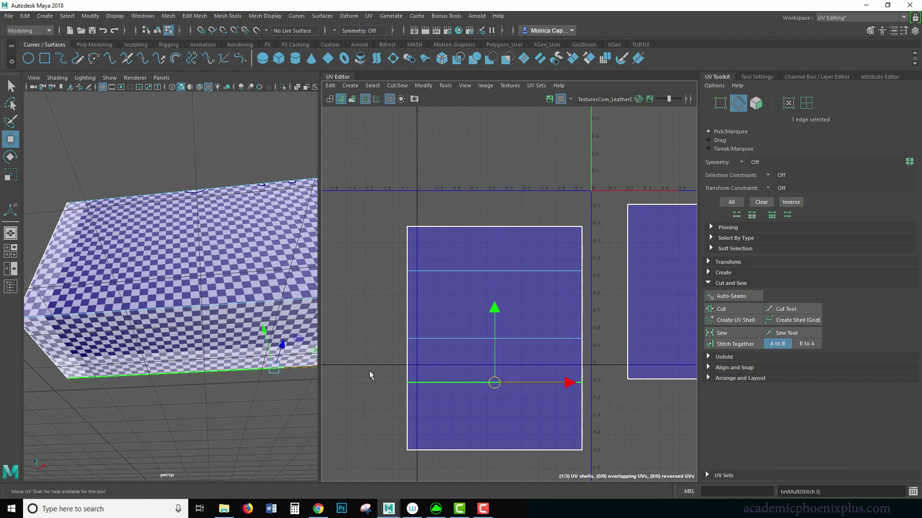
Display the leather texture again and inspect its continuity around the box's long edges, from underneath and from above
left_click(497, 163)
left_click(549, 99)
left_click_drag(144, 231, 192, 188, "alt")
right_click_drag(152, 229, 199, 215)
left_click(243, 193)
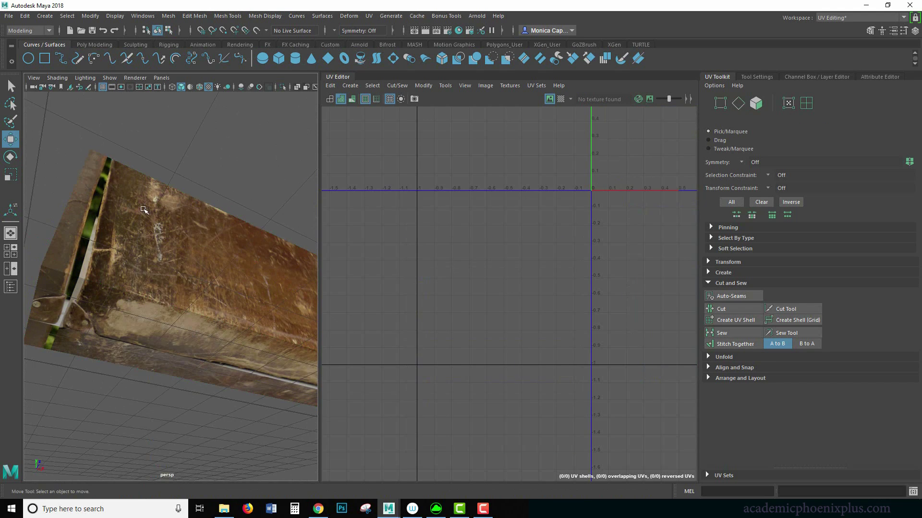
left_click_drag(294, 178, 281, 267, "alt")
middle_click_drag(166, 259, 161, 260, "alt")
mouse_move(161, 260)
left_mouse_down("alt")
mouse_move(182, 246)
mouse_move(243, 243)
mouse_move(175, 253)
left_mouse_up("alt")
middle_click_drag(124, 282, 129, 267, "alt")
left_click_drag(129, 267, 179, 275, "alt")
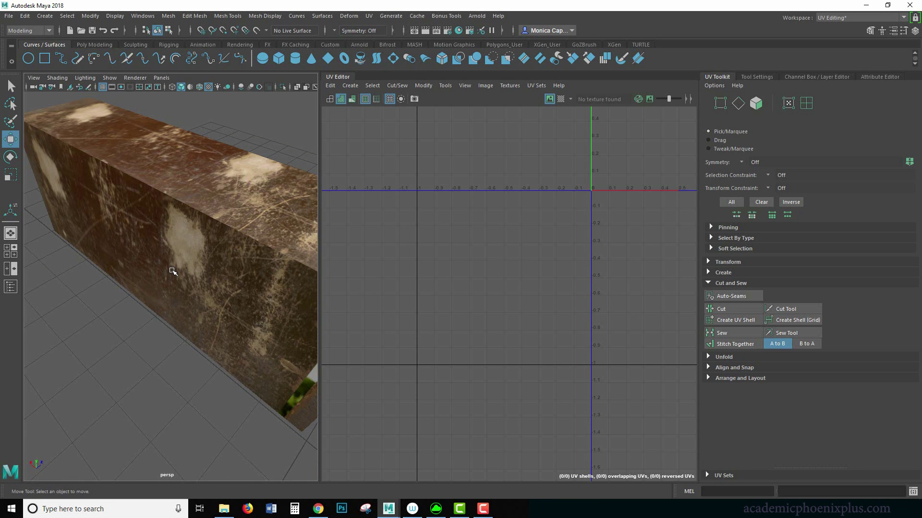
Try to stitch the four-face shell's outer long borders together using A to B, and undo the stitch
left_click_drag(202, 304, 2, 234, "alt")
left_click_drag(169, 238, 285, 306, "alt")
left_click_drag(223, 288, 286, 261, "alt")
left_click_drag(176, 243, 159, 256, "alt")
right_click_drag(158, 255, 200, 266, "alt")
left_click(236, 249)
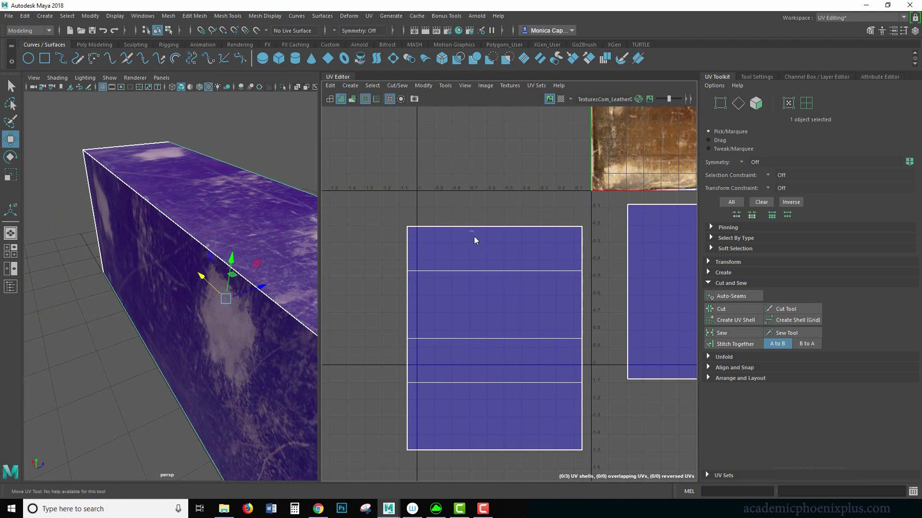
right_click_drag(480, 220, 476, 219)
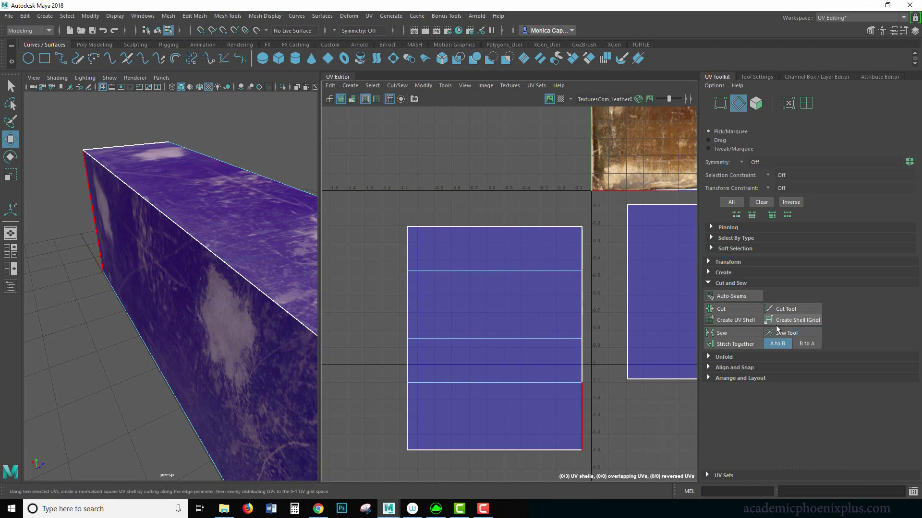
left_click(576, 243)
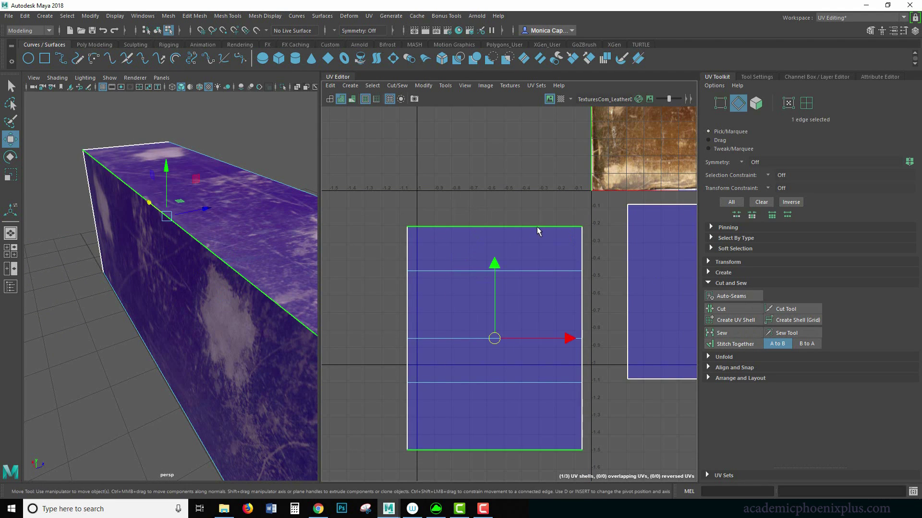
left_click(735, 343)
left_click_drag(247, 352, 144, 358, "alt")
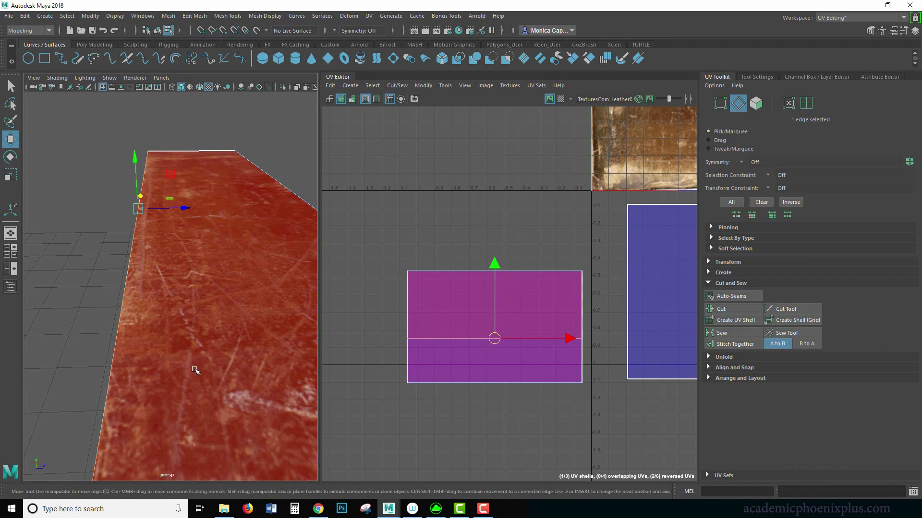
key("ctrl+z")
Cut the four-face shell along the edge that separates its lowest face from the face above it
left_click_drag(231, 307, 265, 353, "alt")
right_click_drag(244, 242, 258, 238)
left_click(263, 358)
left_click(231, 207)
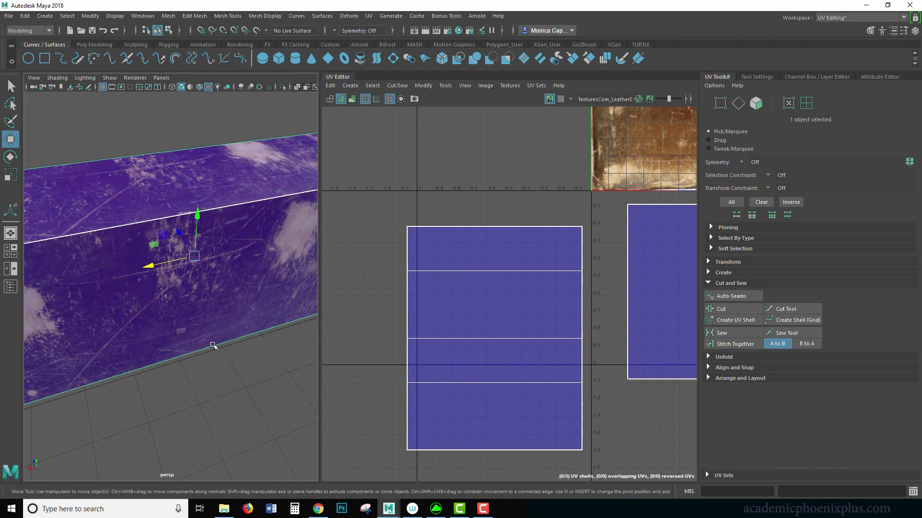
middle_click_drag(235, 281, 238, 255, "alt")
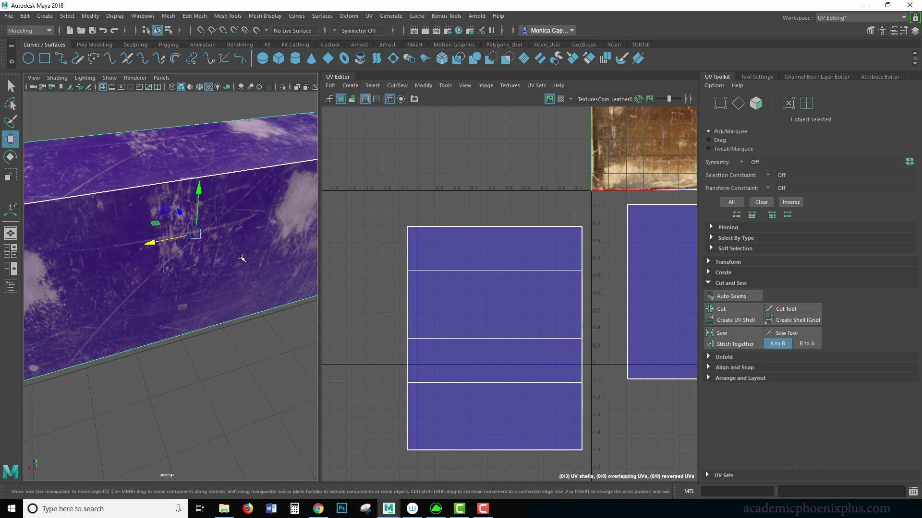
scroll(238, 256, "down", 3)
right_click_drag(249, 241, 255, 210)
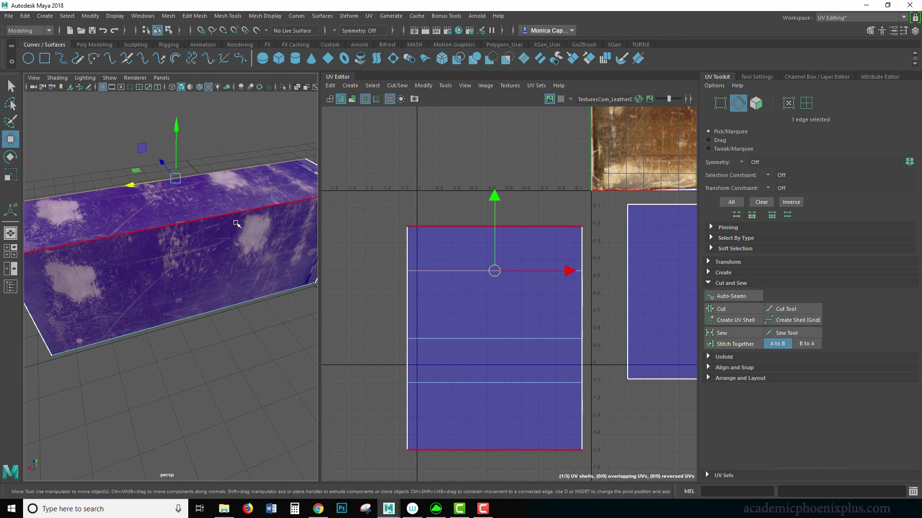
left_click(235, 213)
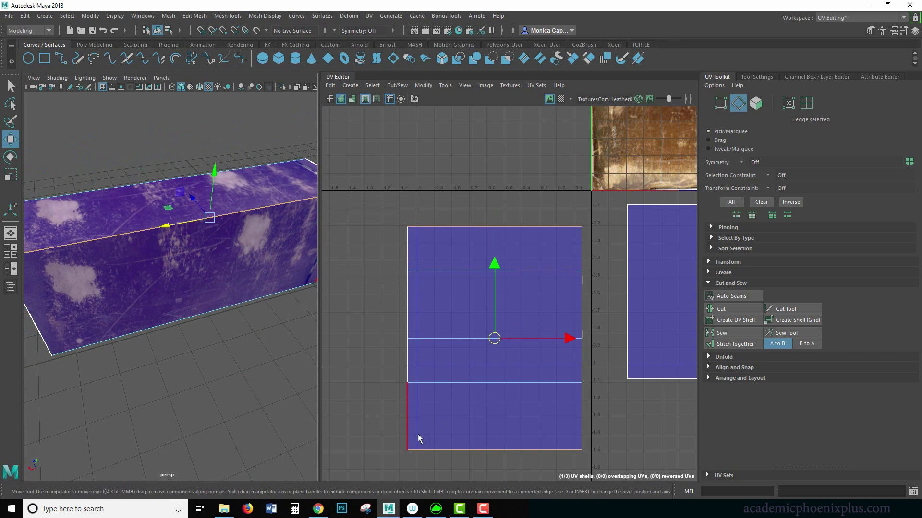
left_click(435, 436)
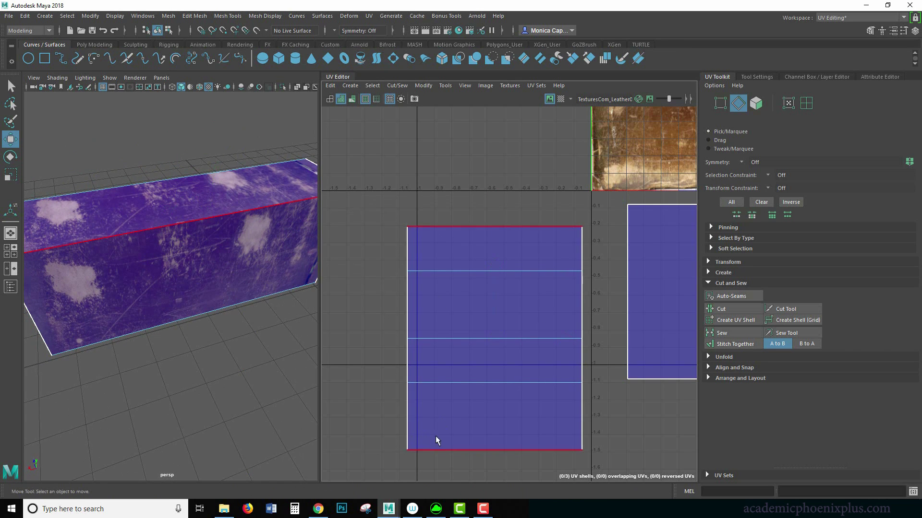
left_click(457, 388)
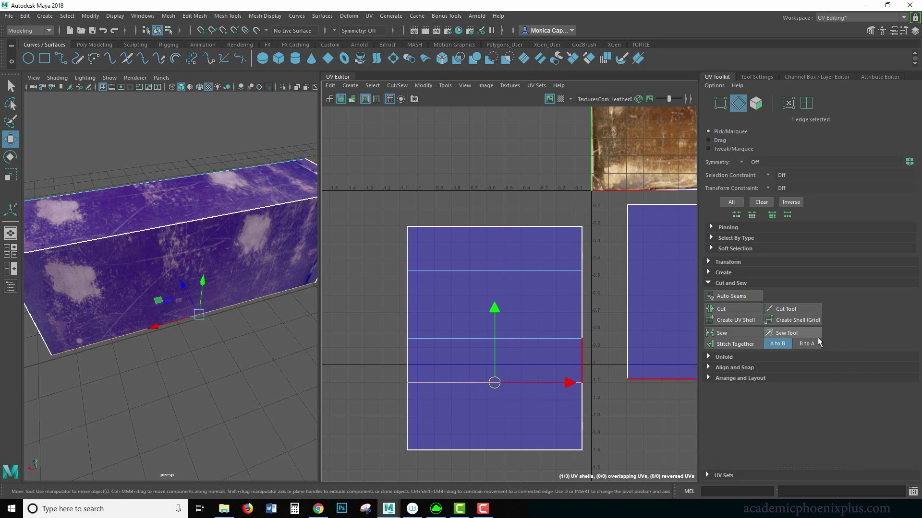
left_click(748, 308)
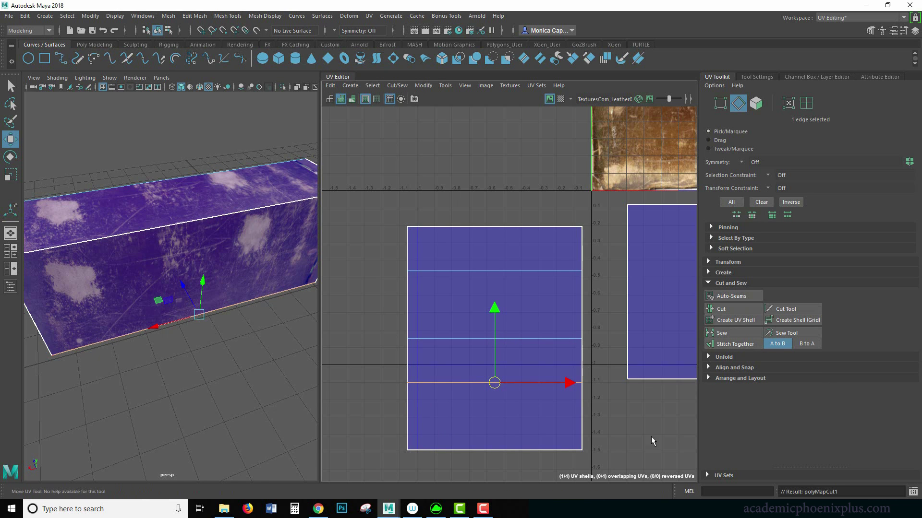
Stitch the cut-off side face onto the upper border of the three-face shell, using A to B, and inspect the leather from underneath
left_click(482, 228)
left_click(727, 343)
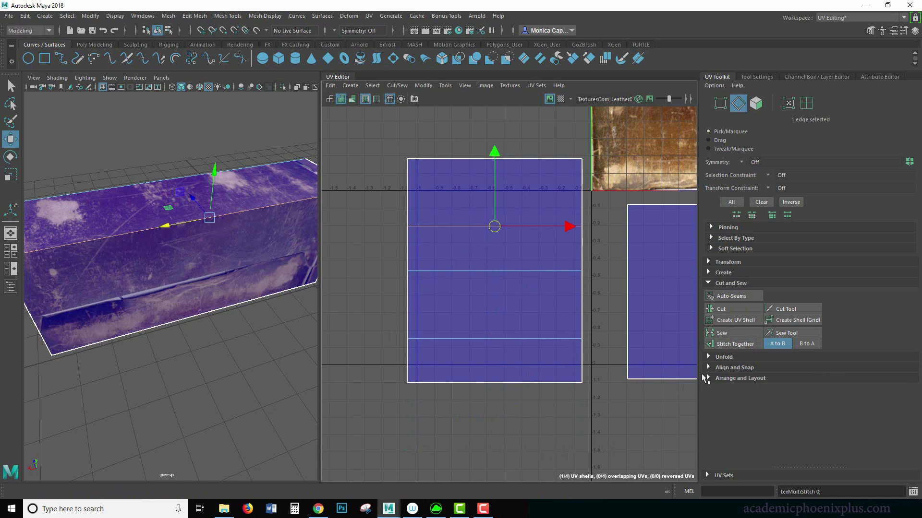
left_click(220, 371)
left_click_drag(124, 377, 142, 307, "alt")
right_click_drag(140, 308, 185, 230)
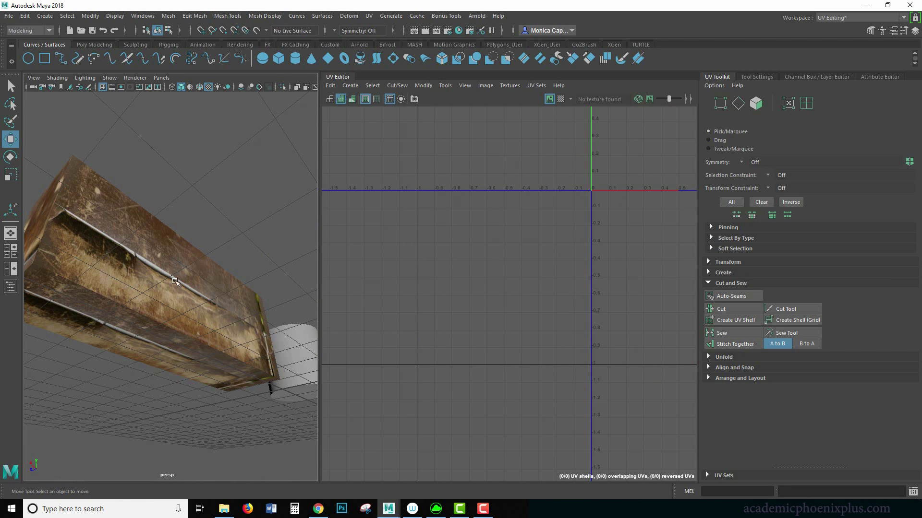
left_click(177, 326)
left_click_drag(176, 326, 259, 284, "alt")
left_click(251, 390)
left_click_drag(248, 398, 268, 384, "alt")
Stitch the two end-face shells to the short edges of the box's top face, using A to B
left_click(208, 249)
middle_click_drag(662, 296, 537, 292, "alt")
scroll(539, 283, "down", 2)
right_click(544, 267)
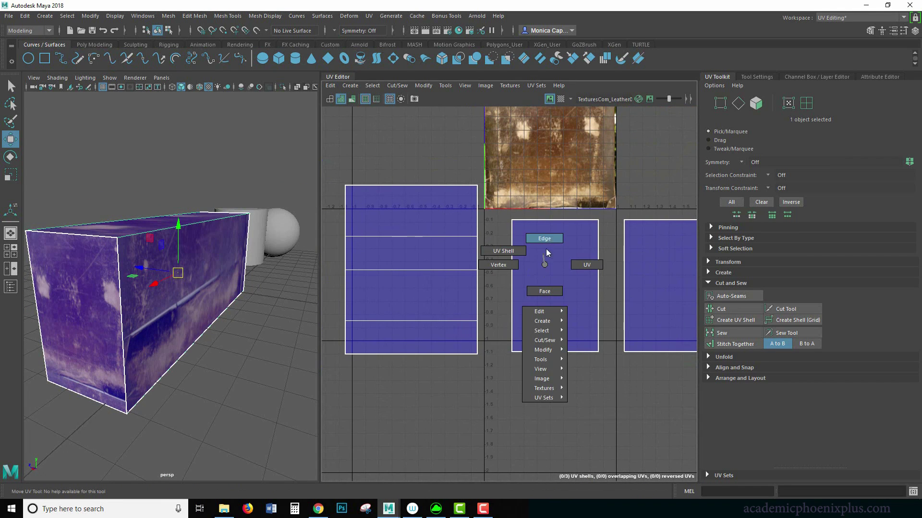
left_click(101, 235)
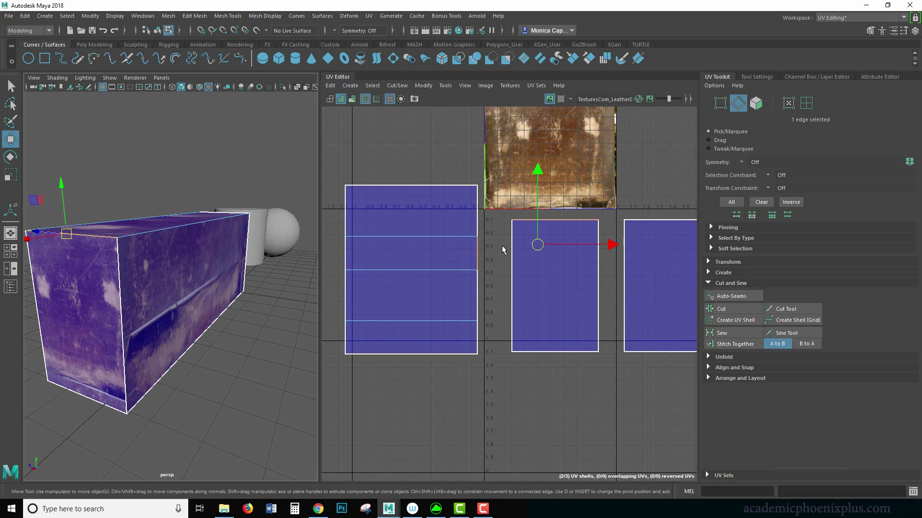
left_click(725, 343)
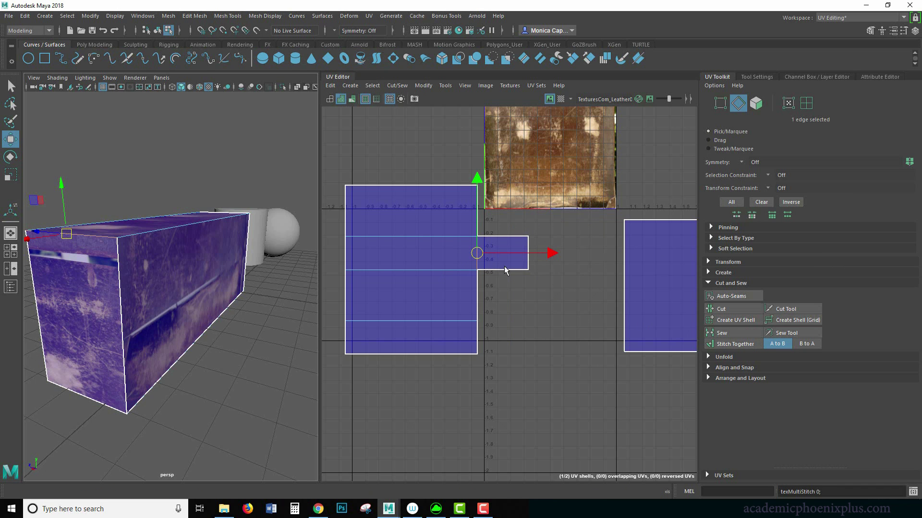
left_click(347, 252)
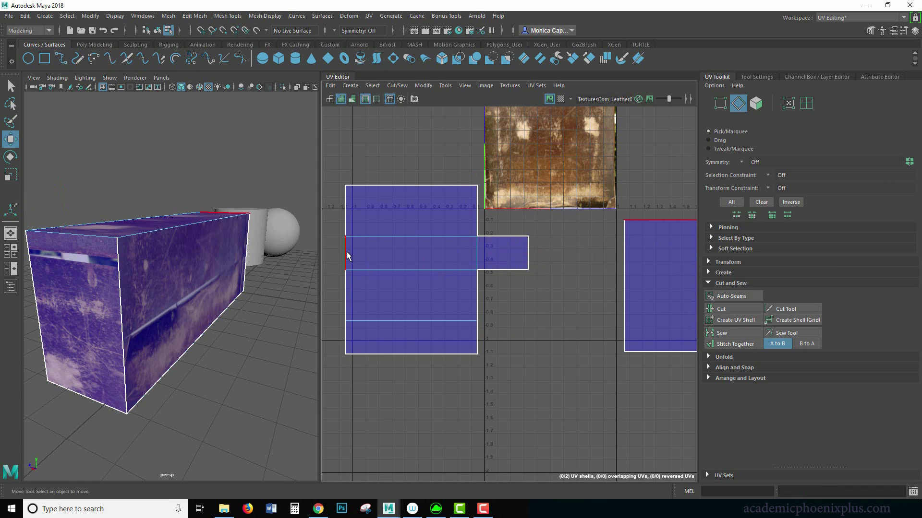
left_click(723, 343)
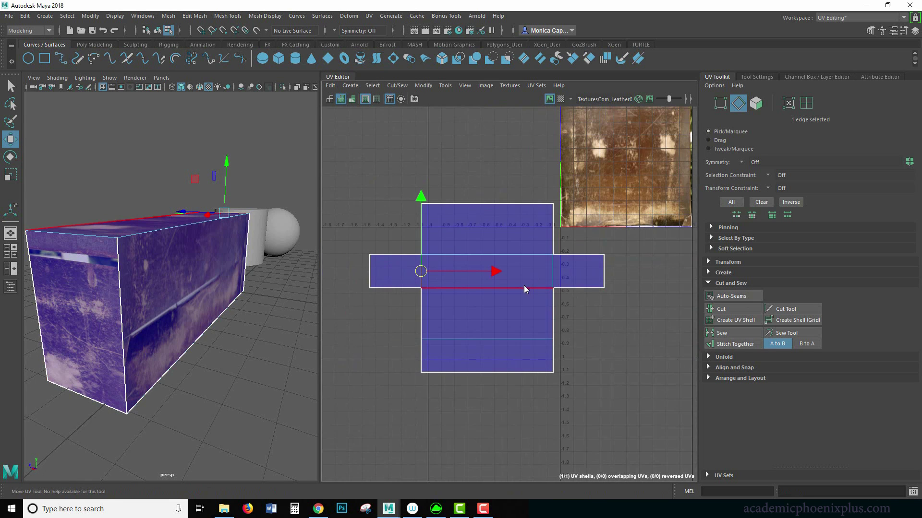
Widen the UV Editor, select all UVs of the unfolded box, and move the shell onto the leather texture
right_click_drag(523, 286, 530, 317)
right_click_drag(449, 224, 500, 225)
left_click_drag(697, 363, 305, 309)
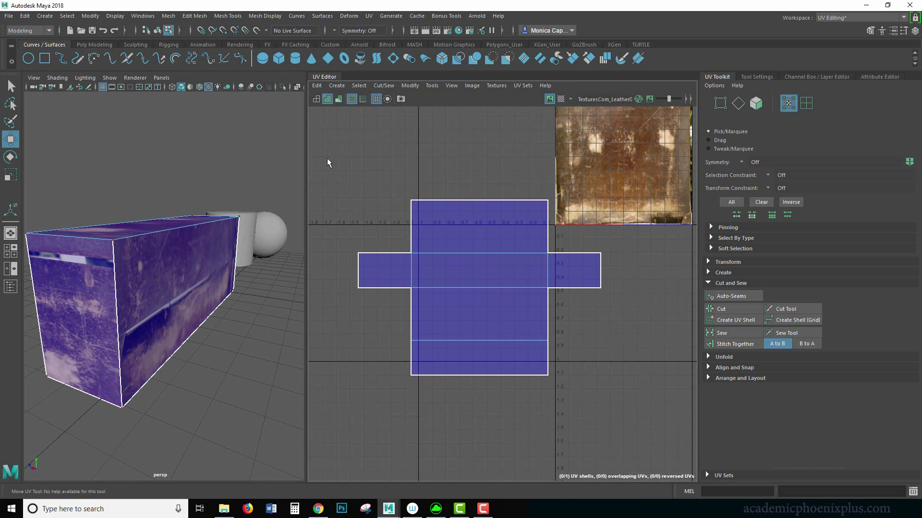
left_click_drag(327, 158, 638, 411)
middle_click_drag(634, 378, 621, 409, "alt")
left_click_drag(469, 321, 613, 195)
Scale the cross-shaped UV shell down uniformly until it fits within the width of the leather texture
key("r")
middle_click_drag(566, 252, 475, 311, "alt")
left_click_drag(522, 253, 494, 259)
key("f")
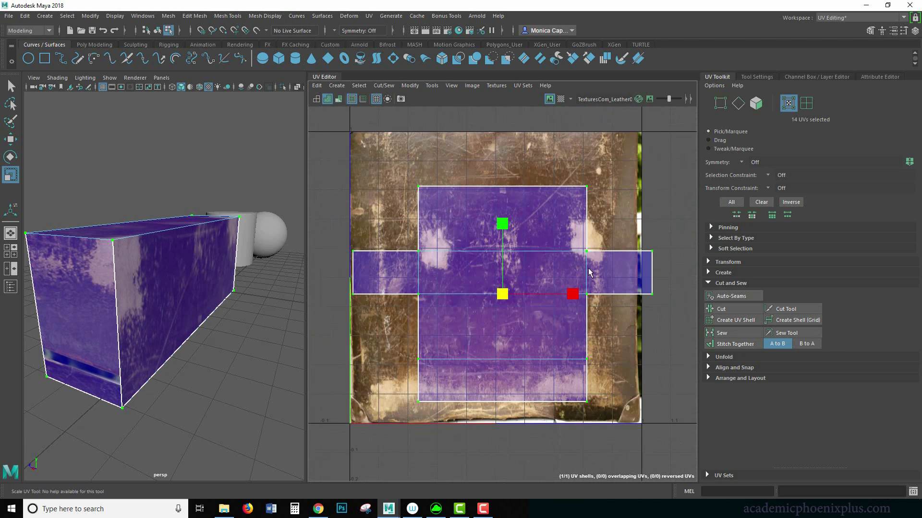
middle_click_drag(567, 274, 565, 257, "alt")
left_click_drag(508, 275, 498, 275)
key("w")
key("r")
left_click_drag(498, 276, 501, 276)
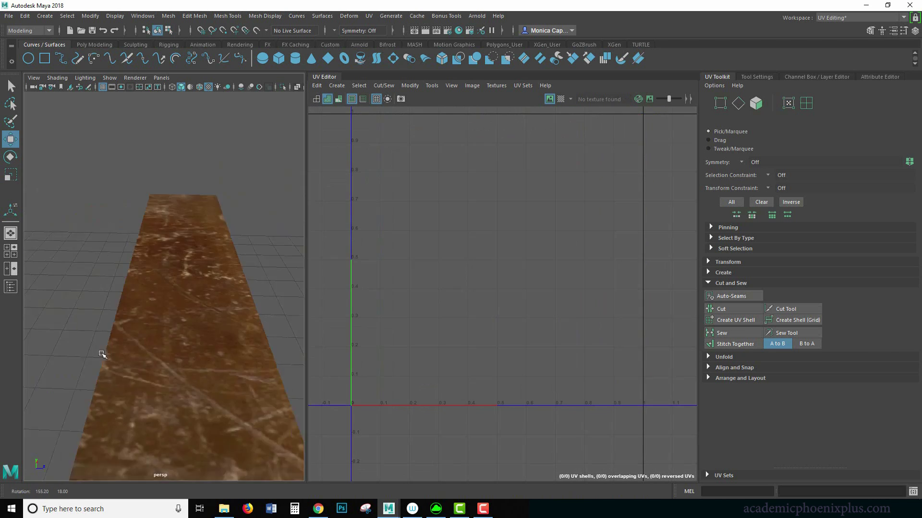
Inspect the leather on the box and delete the box's construction history
left_click_drag(101, 353, 217, 317, "alt")
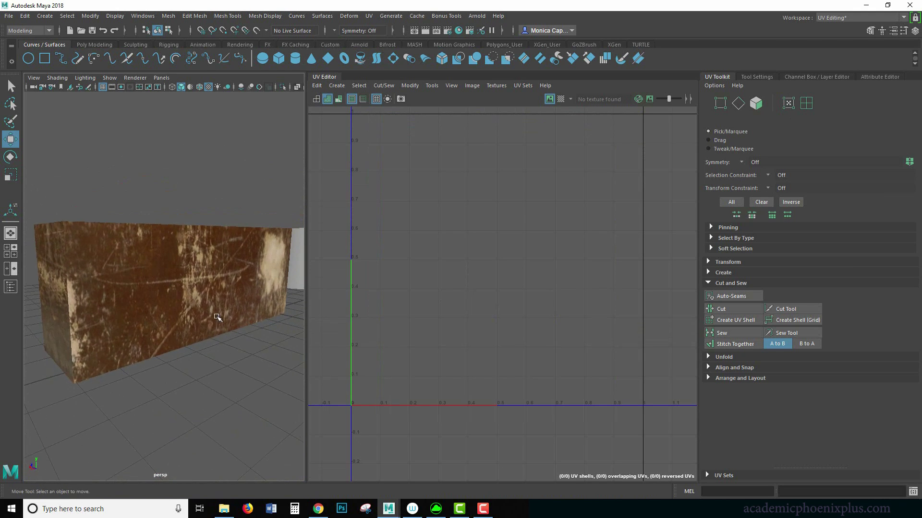
left_click(193, 299)
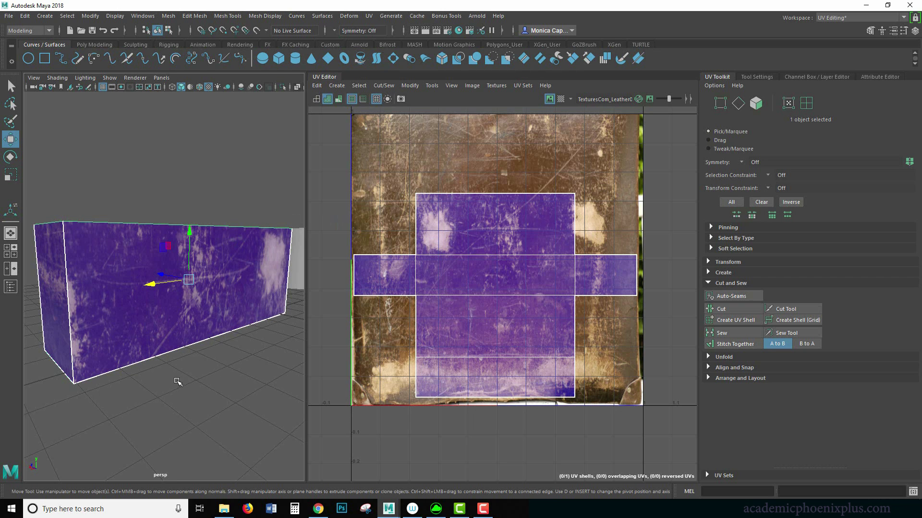
left_click_drag(180, 391, 156, 257, "alt")
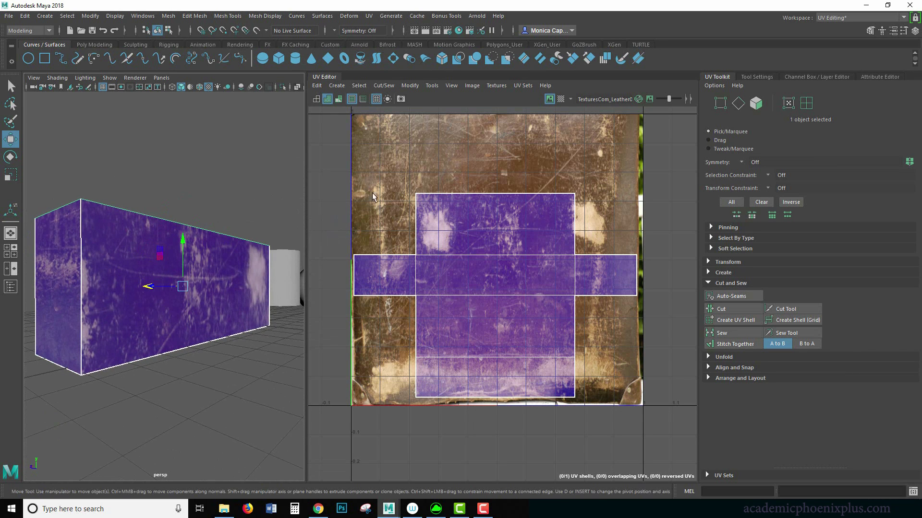
left_click(25, 16)
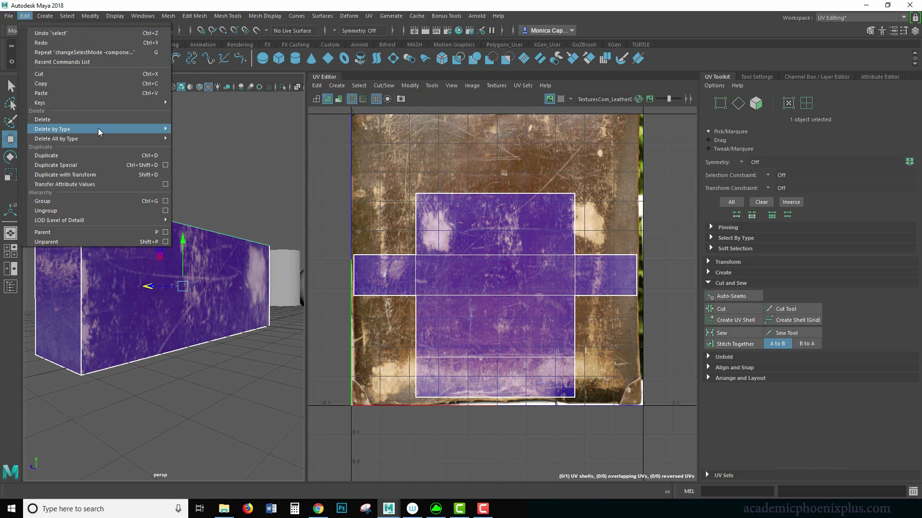
mouse_move(97, 128)
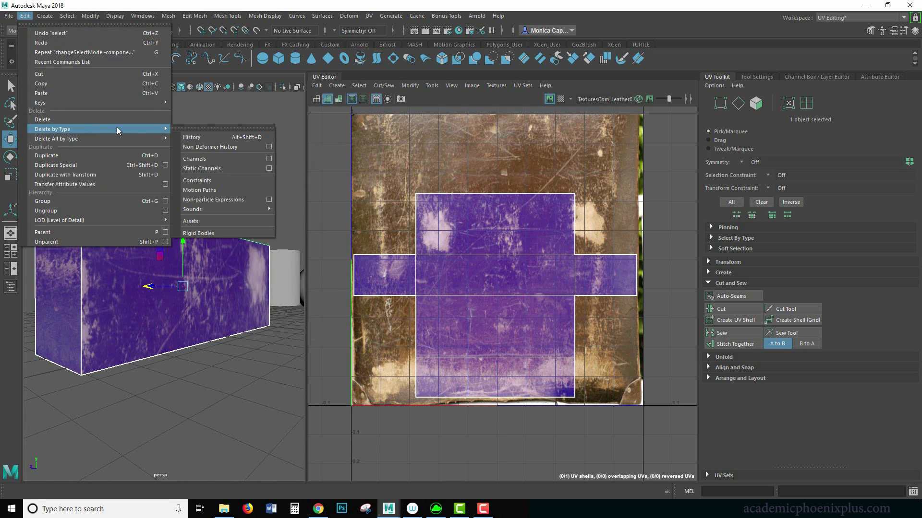
left_click(200, 137)
left_click(202, 137)
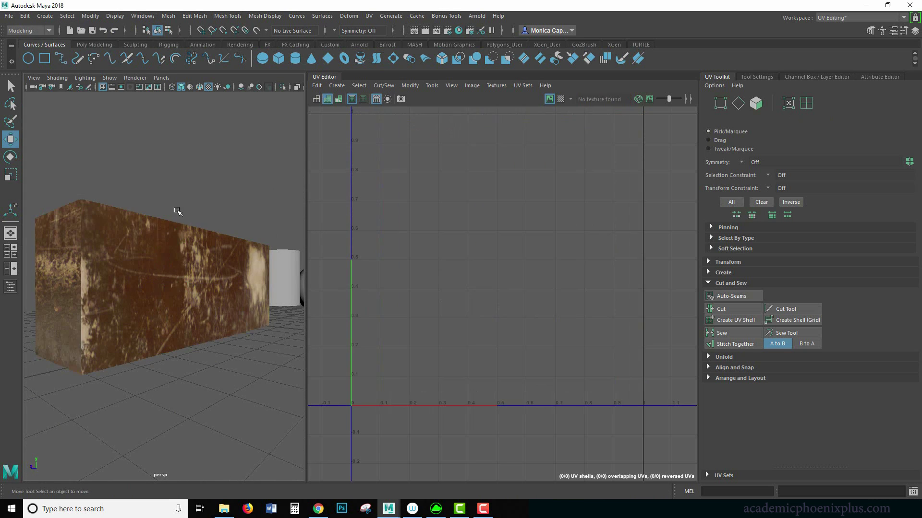
Try to scale the box taller to check how the leather texture stretches, and undo the scaling
left_click(119, 251)
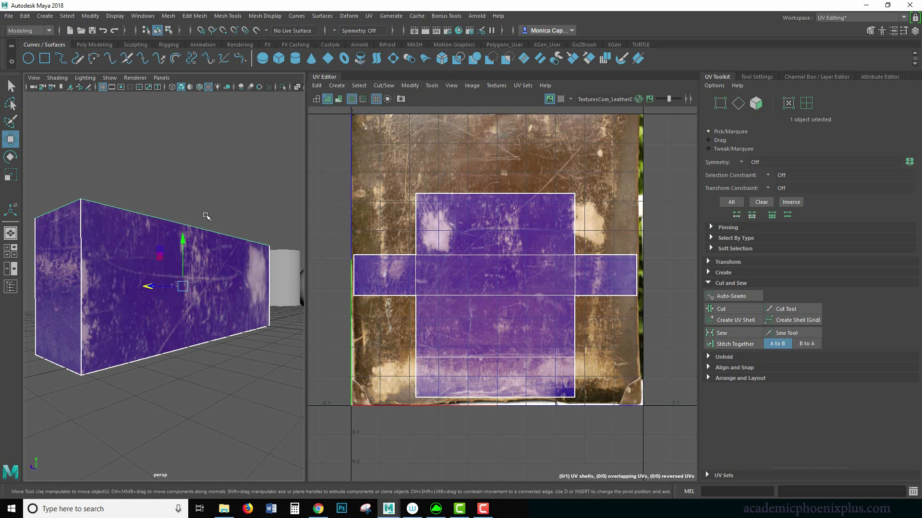
left_click_drag(205, 216, 198, 195, "alt")
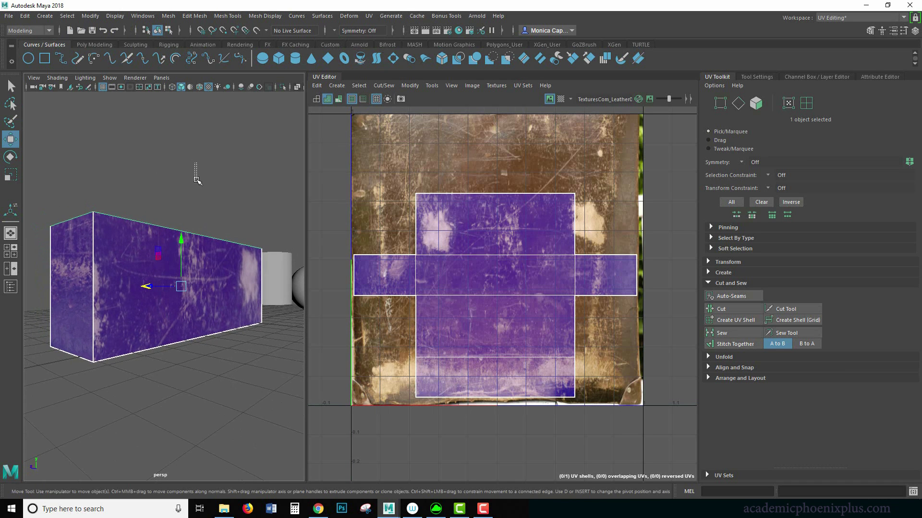
left_click(198, 183)
left_click(195, 265)
key("r")
left_click_drag(182, 242, 183, 175)
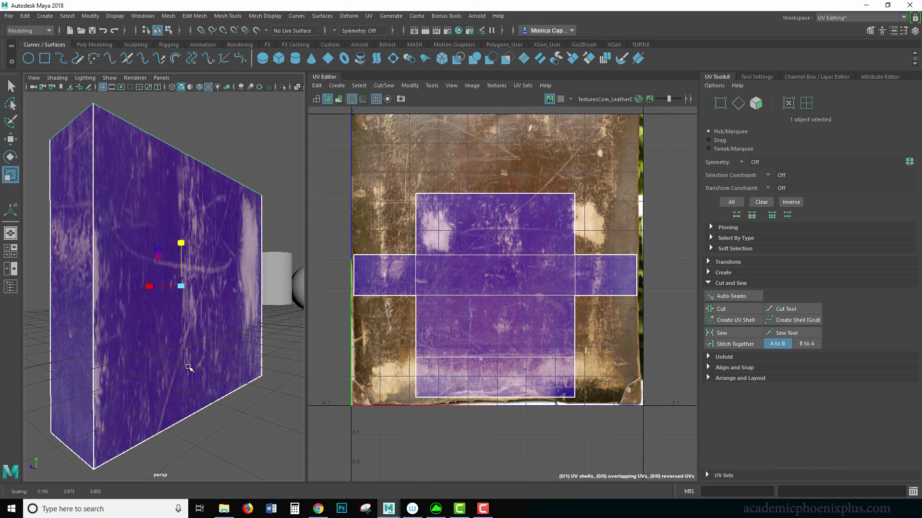
scroll(121, 261, "down", 3)
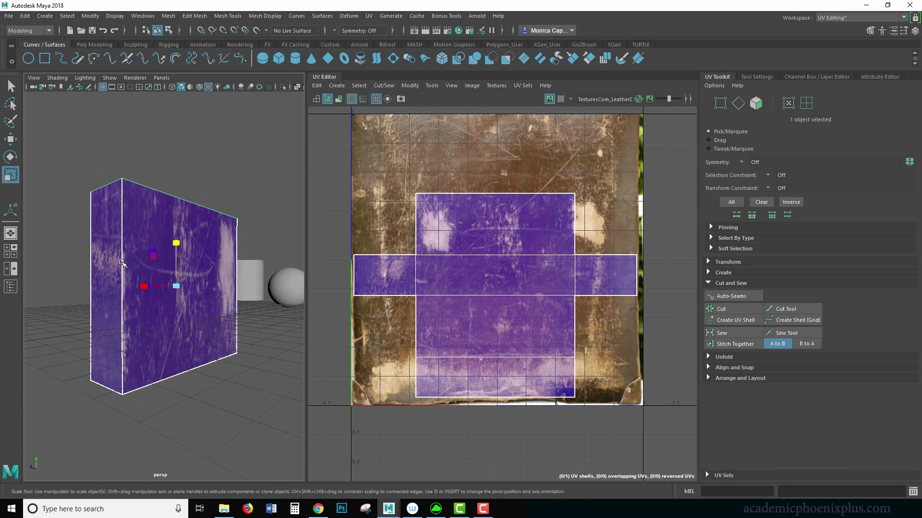
left_click_drag(129, 277, 254, 312, "alt")
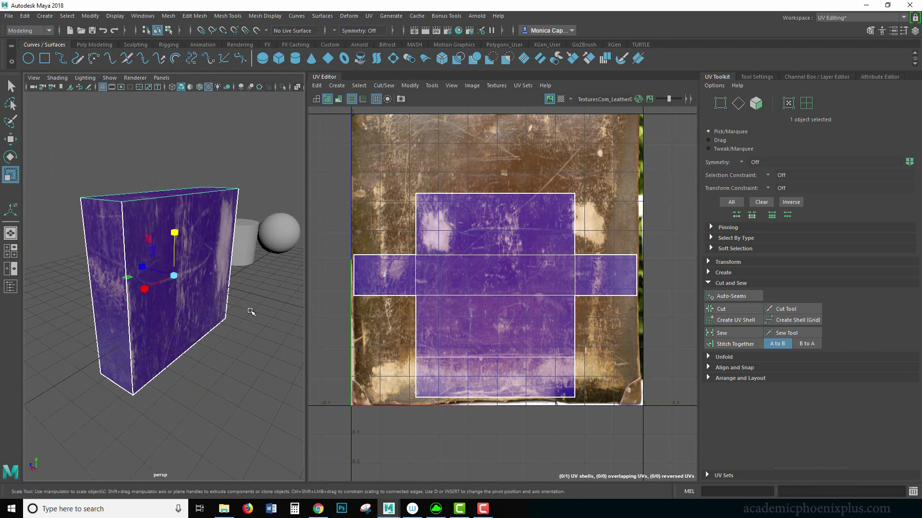
key("ctrl+z")
left_click(258, 327)
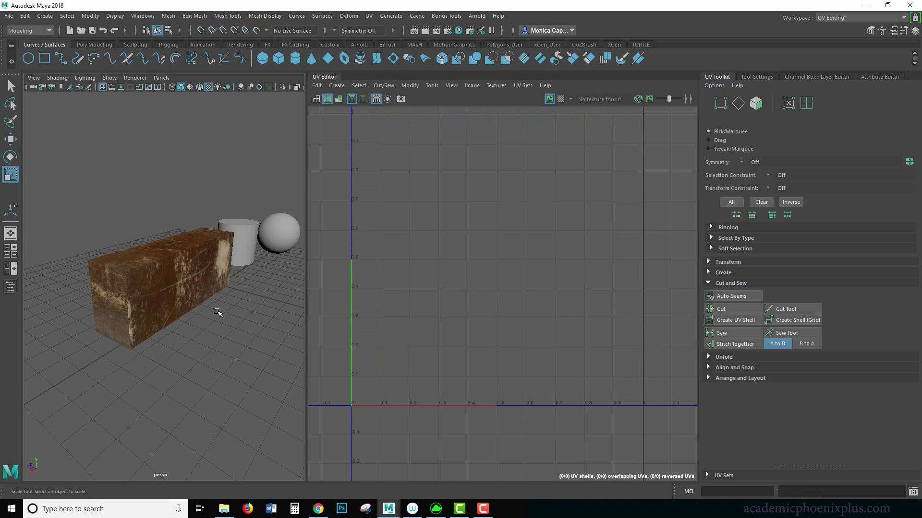
Inspect the leather texture's continuity on the box from several sides and distances
left_click_drag(268, 304, 202, 303, "alt")
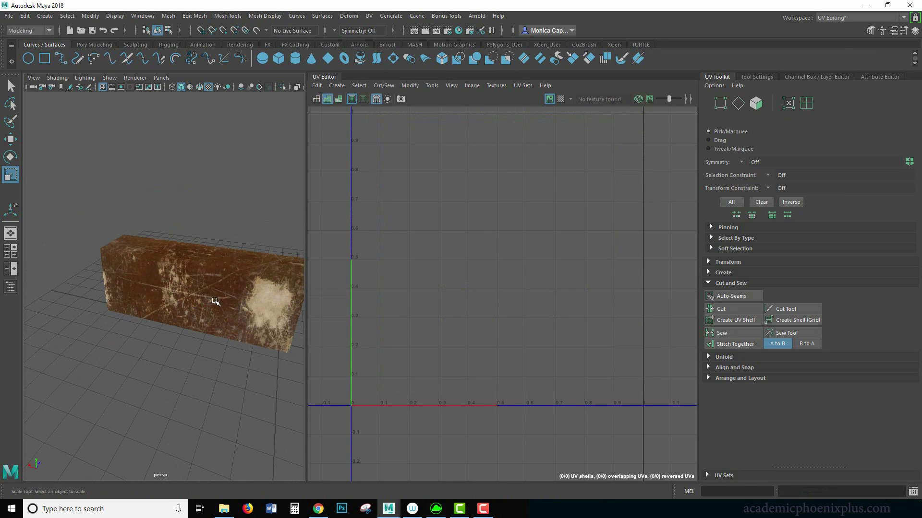
left_click(215, 302)
right_click_drag(228, 277, 124, 263, "alt")
left_click_drag(57, 319, 298, 249, "alt")
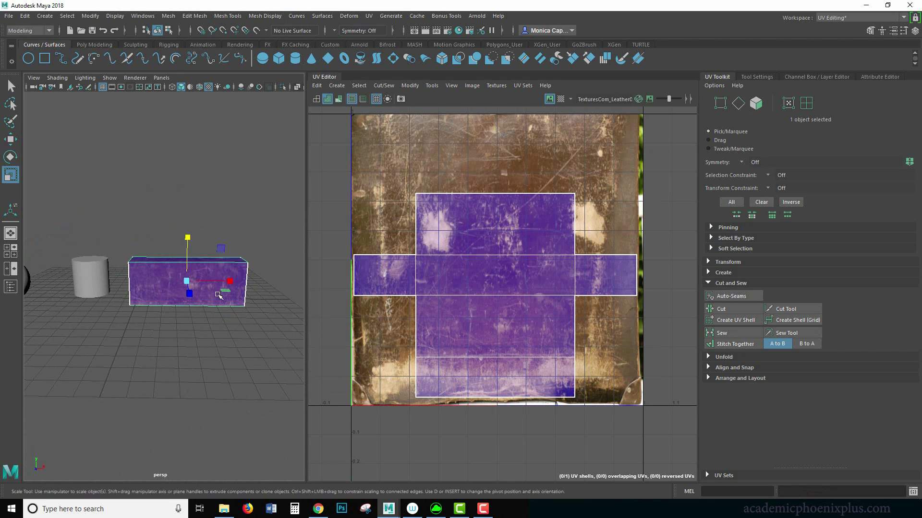
middle_click_drag(191, 286, 206, 315, "alt")
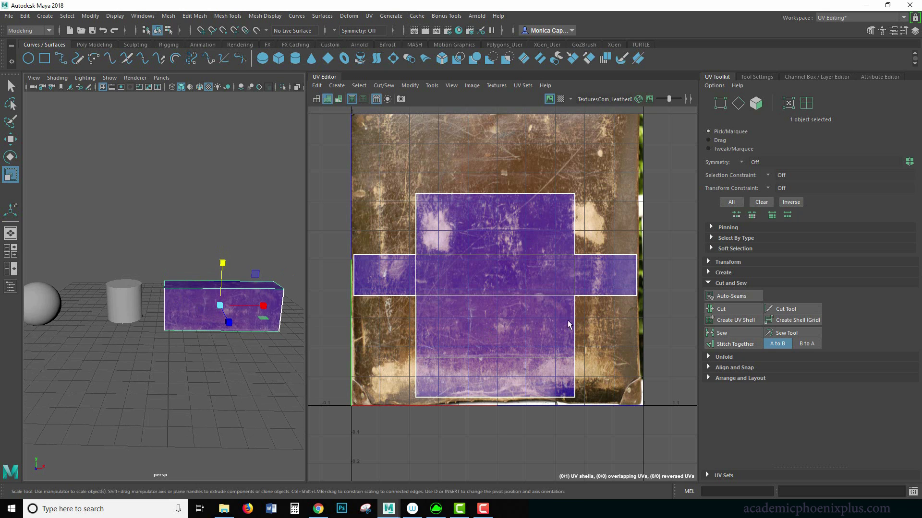
left_click(233, 214)
left_click(164, 286)
scroll(191, 257, "up", 3)
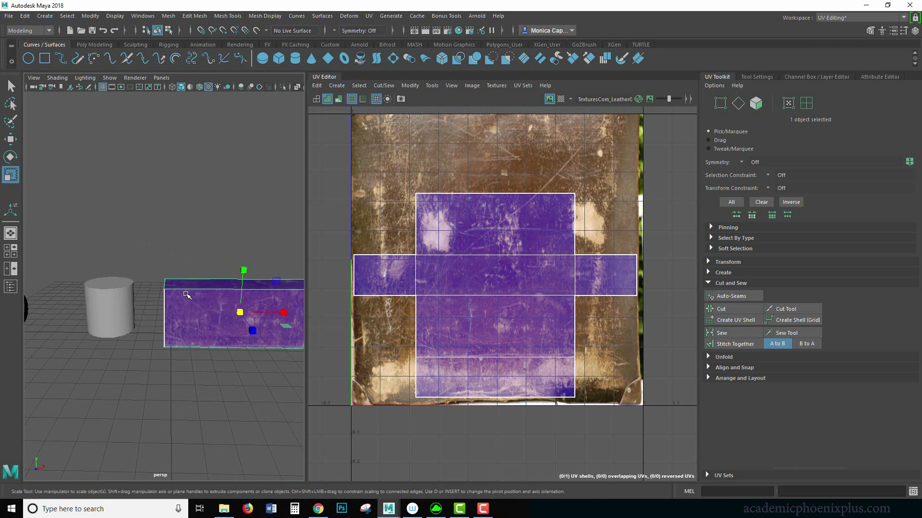
right_click_drag(191, 293, 224, 238)
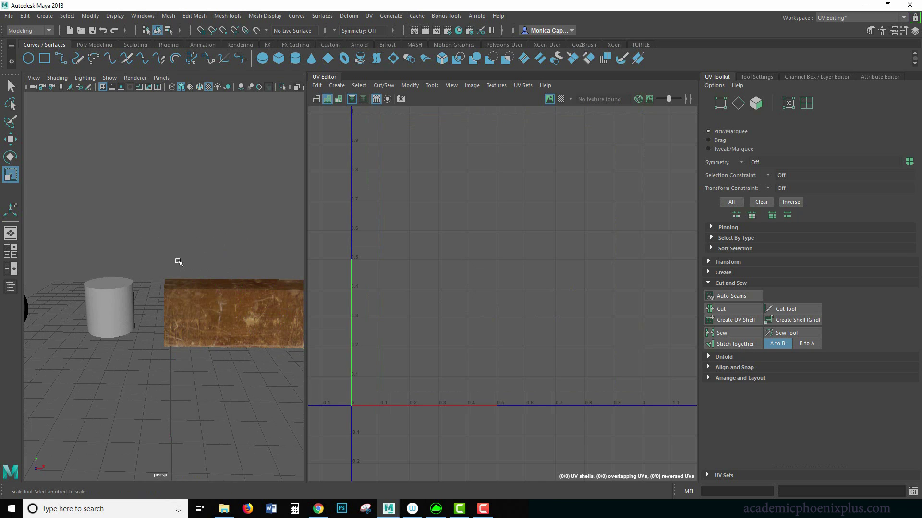